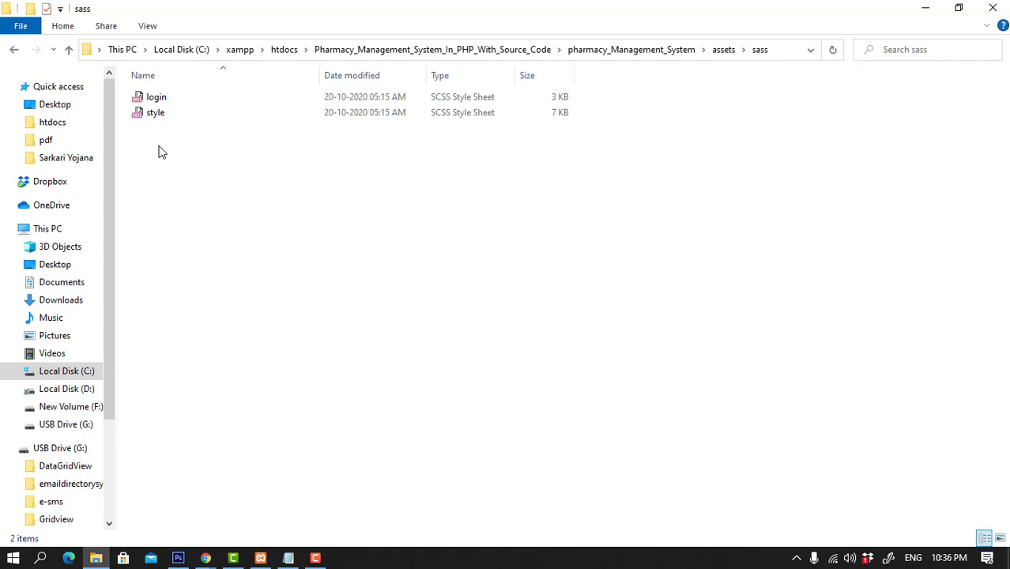
Go back two folders to pharmacy_Management_System and select the pms SQL file.
left_click(15, 52)
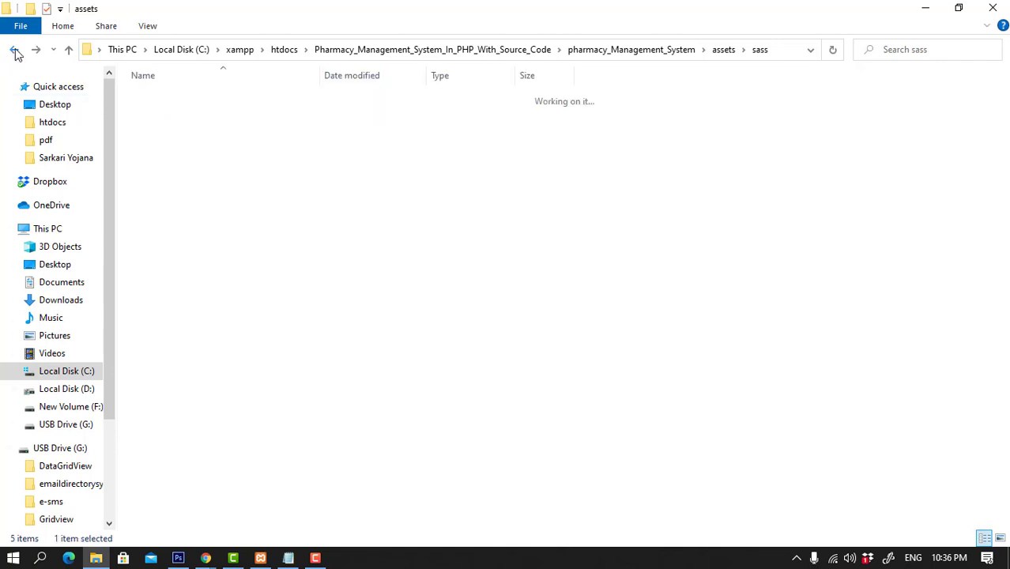
left_click(15, 52)
left_click(157, 226)
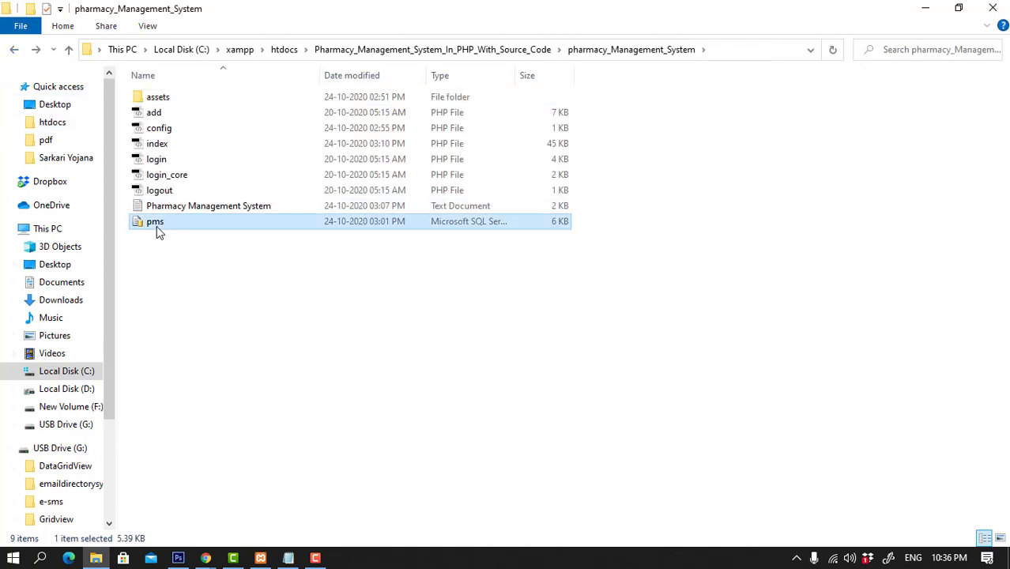
left_click(205, 557)
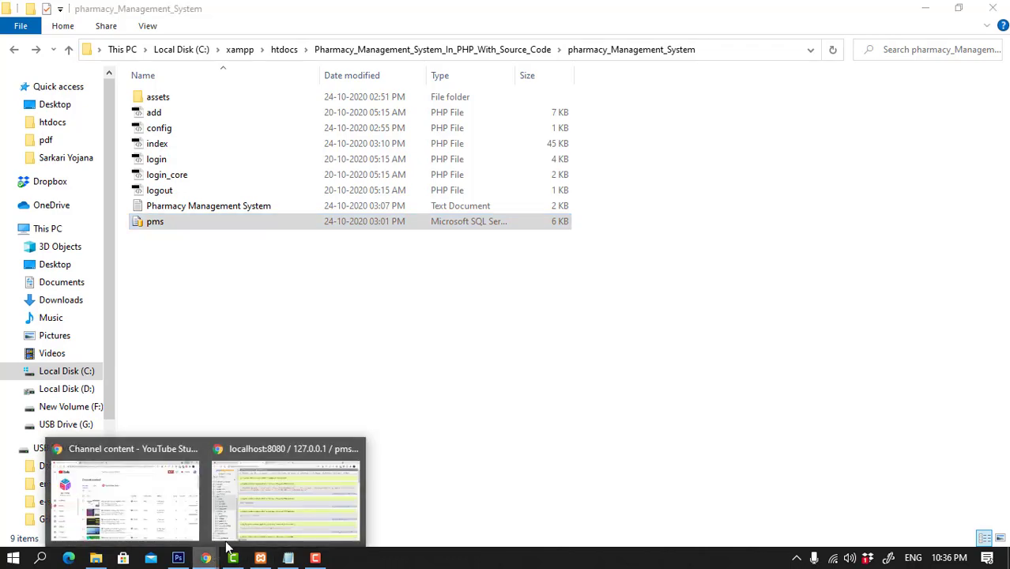
In phpMyAdmin, open the pms database listing admins, managers, pharmacists and salesmans tables.
left_click(294, 522)
left_click(45, 244)
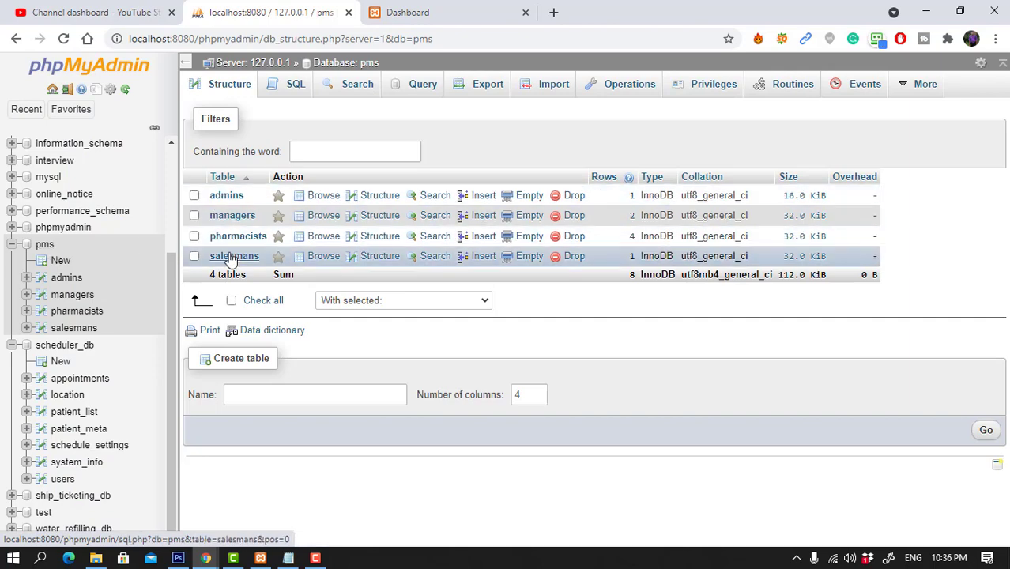
left_click(408, 12)
Copy the admin email from the Notepad notes into the login email field.
left_click(404, 252)
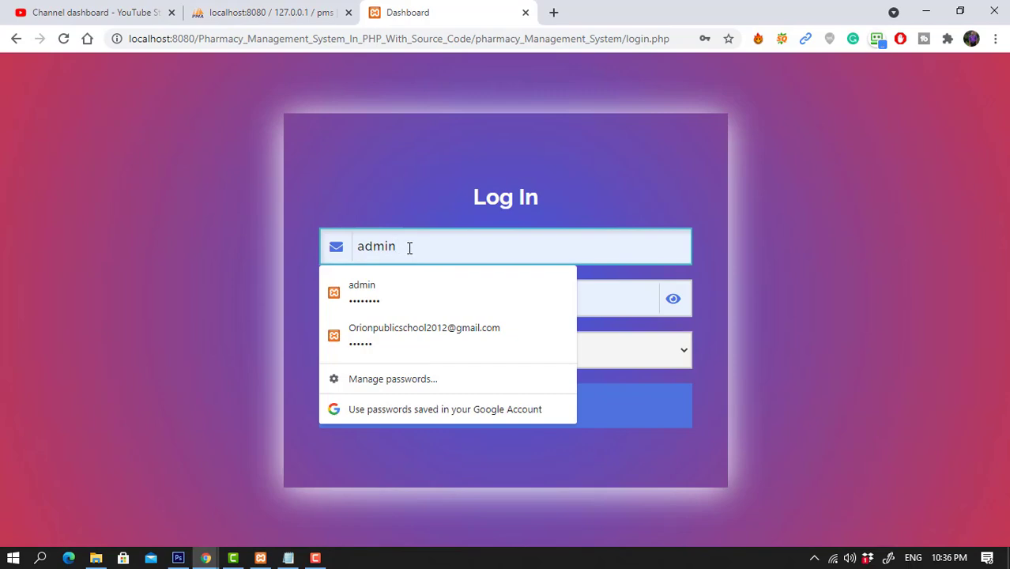
left_click(288, 558)
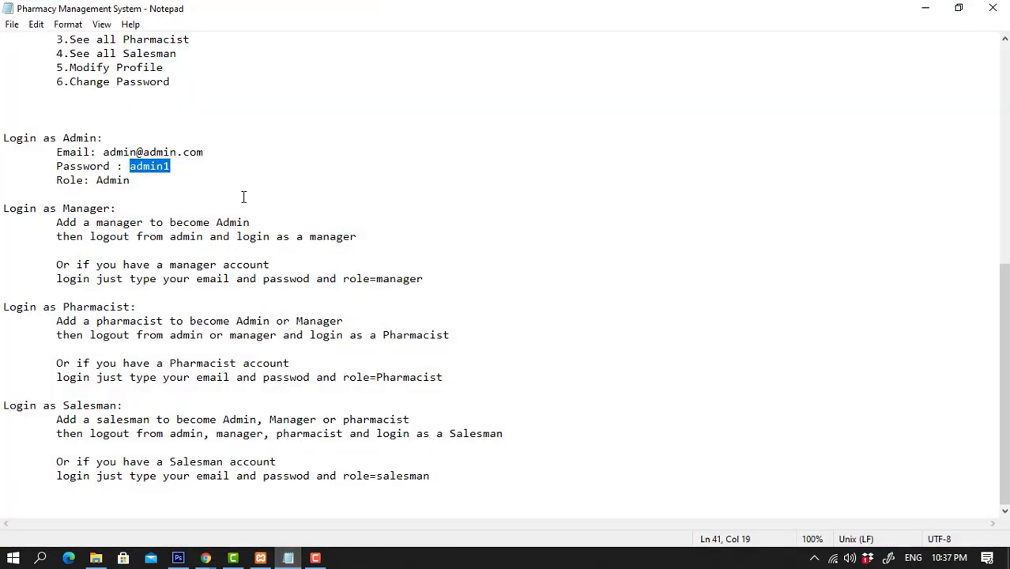
left_click_drag(221, 166, 206, 153)
key("ctrl+c")
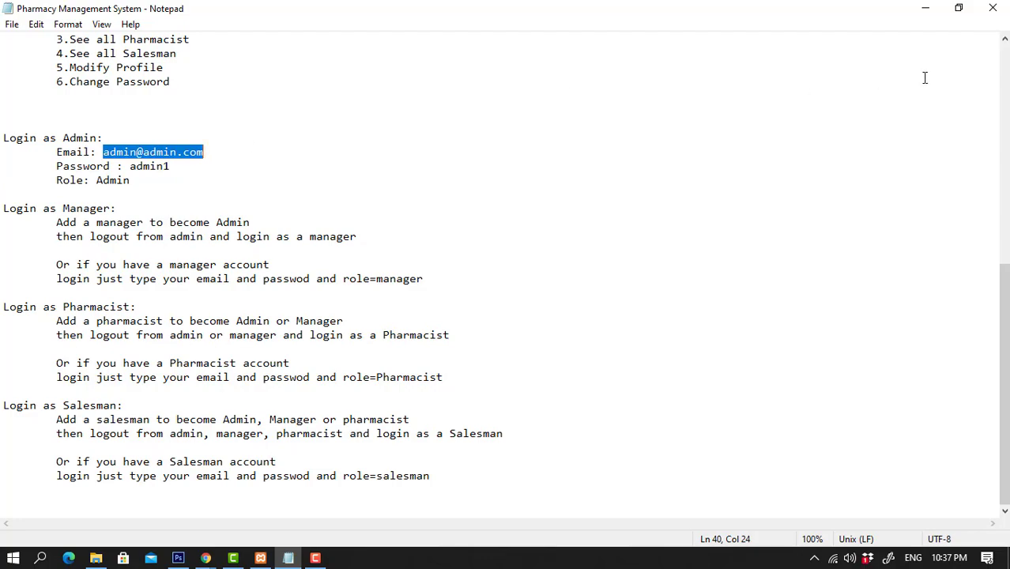
left_click(926, 9)
left_click_drag(431, 250, 328, 248)
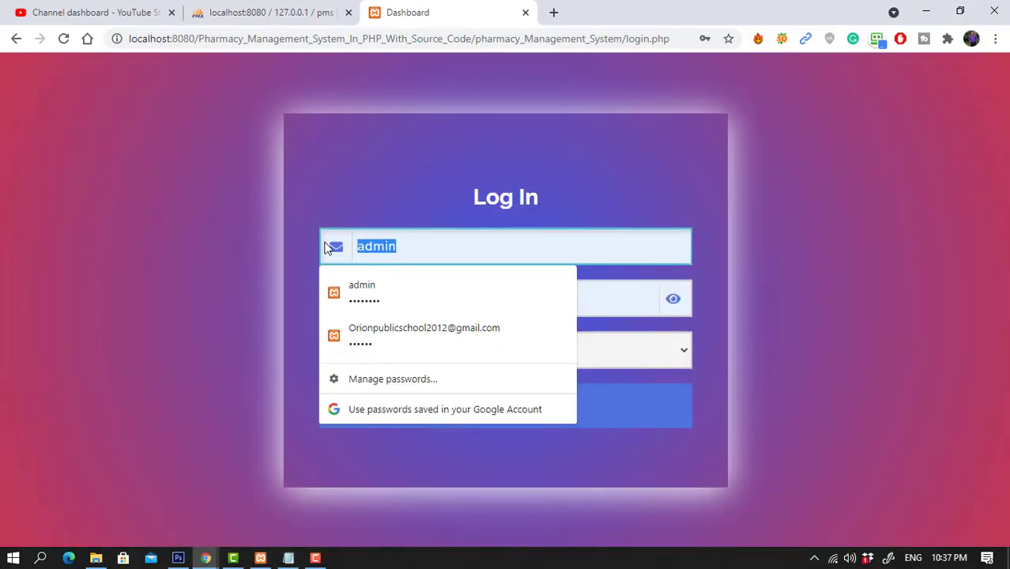
key("ctrl+v")
Paste the admin password from the notes, keep the Admin role, and log in.
left_click(287, 555)
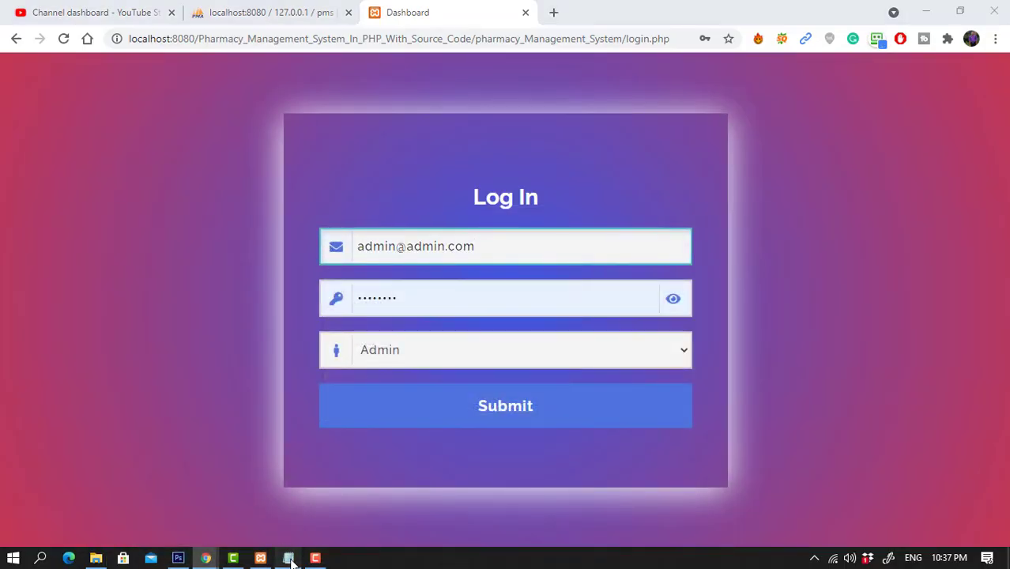
left_click_drag(180, 167, 148, 168)
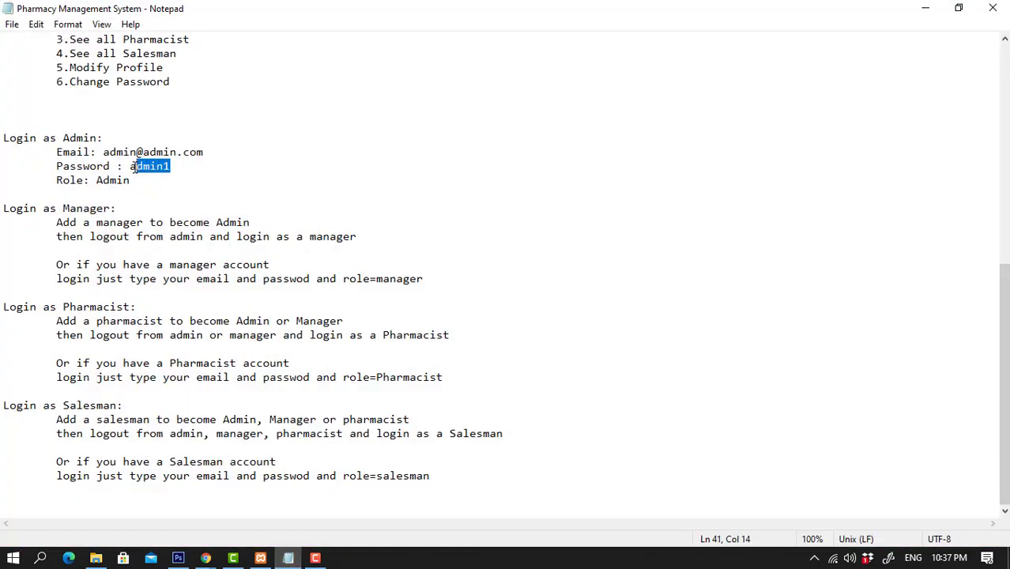
left_click(917, 11)
left_click_drag(401, 295, 330, 295)
key("ctrl+v")
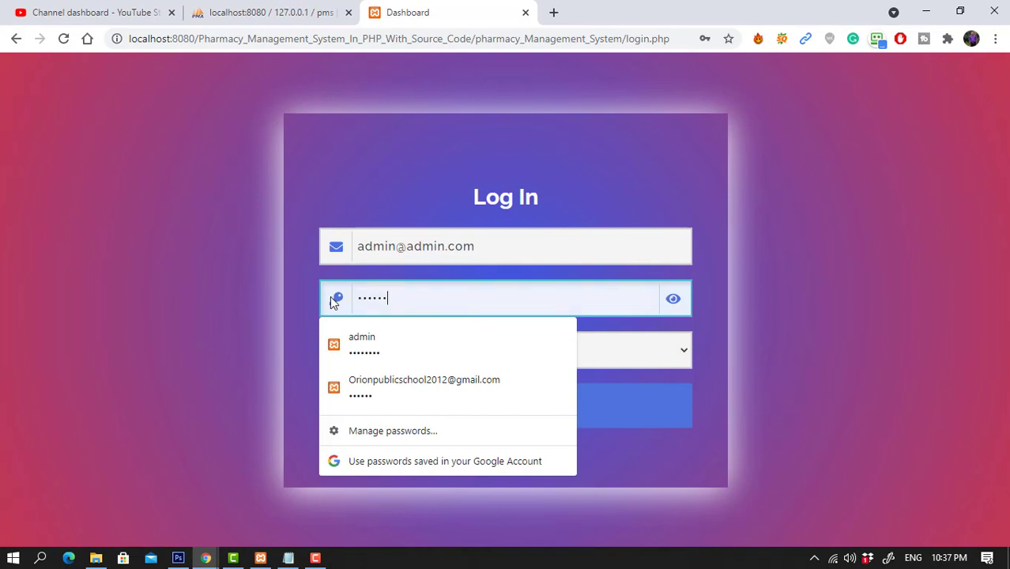
left_click(448, 352)
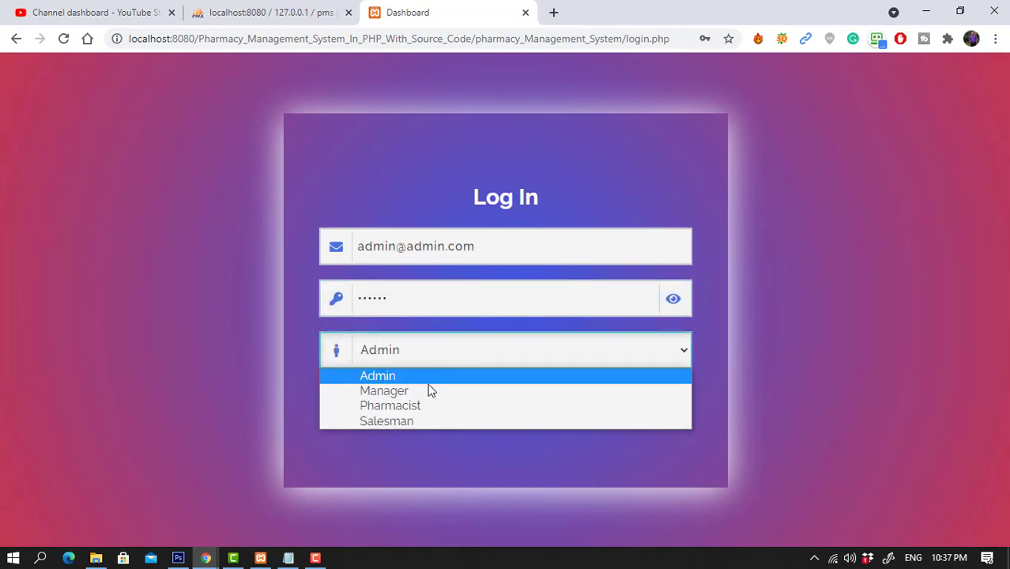
left_click(397, 480)
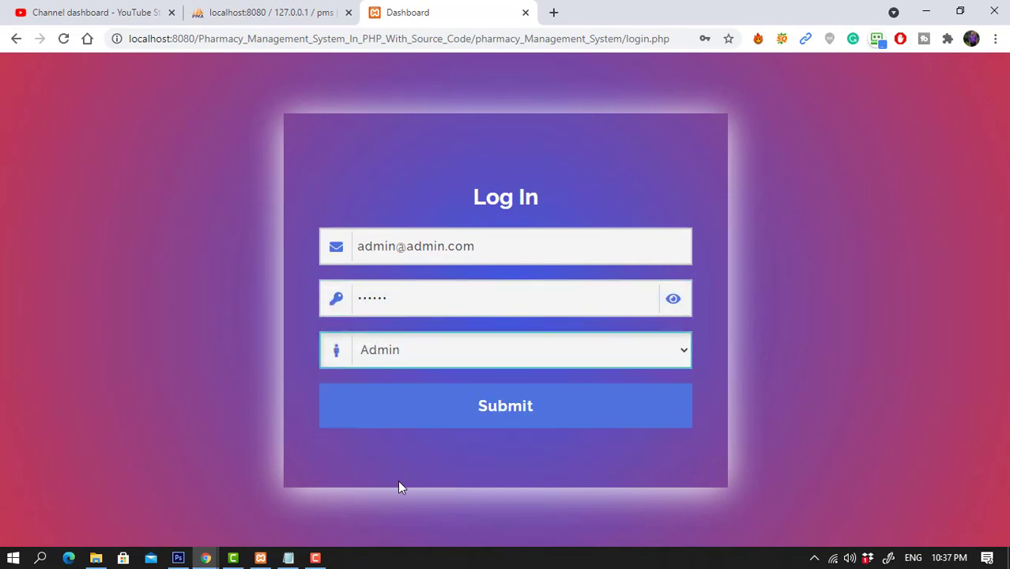
left_click(505, 407)
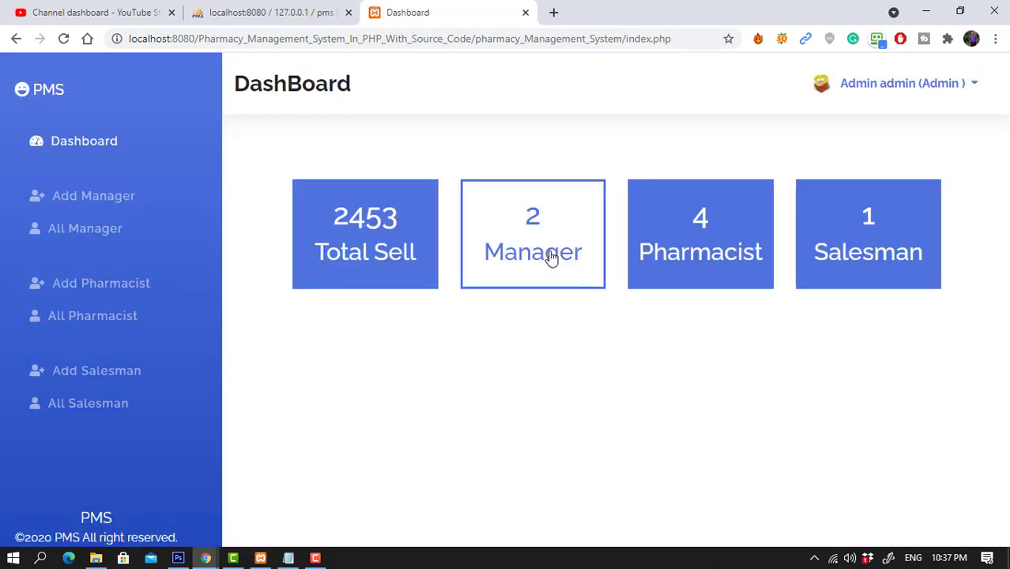
Open the Admin's Profile page and highlight the full name, email and phone.
left_click(974, 85)
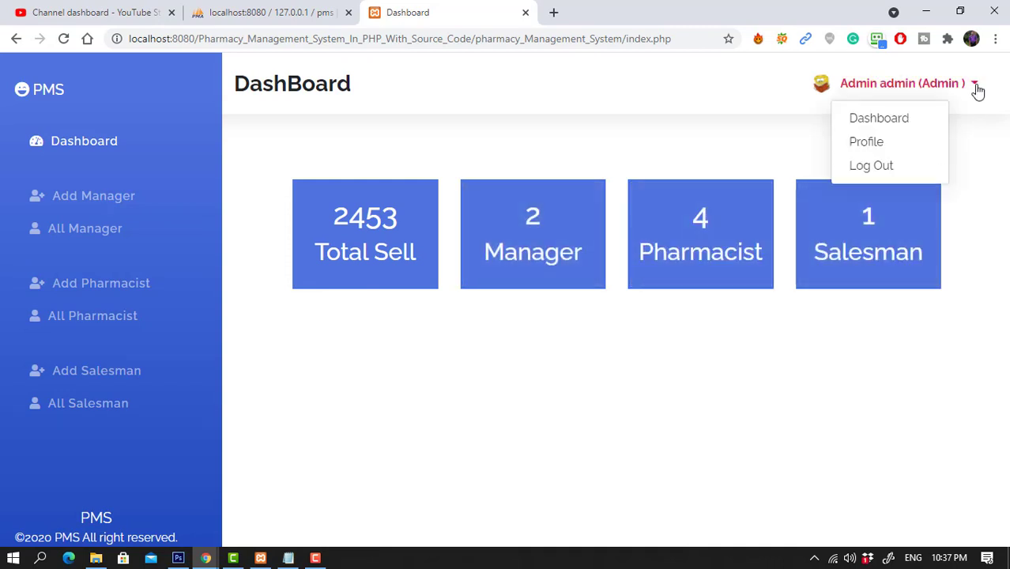
left_click(875, 141)
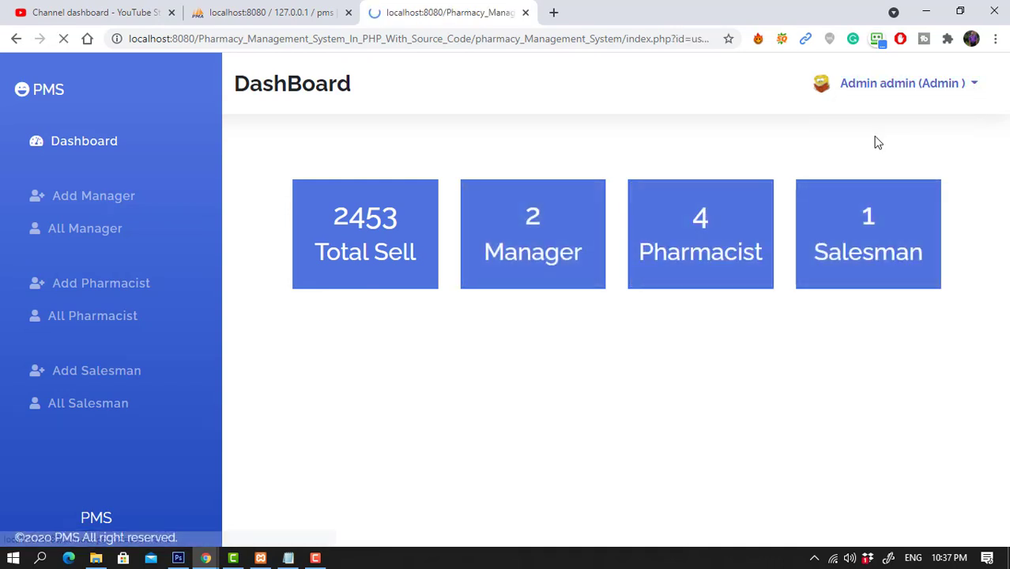
scroll(673, 346, "down", 3)
scroll(672, 346, "down", 1)
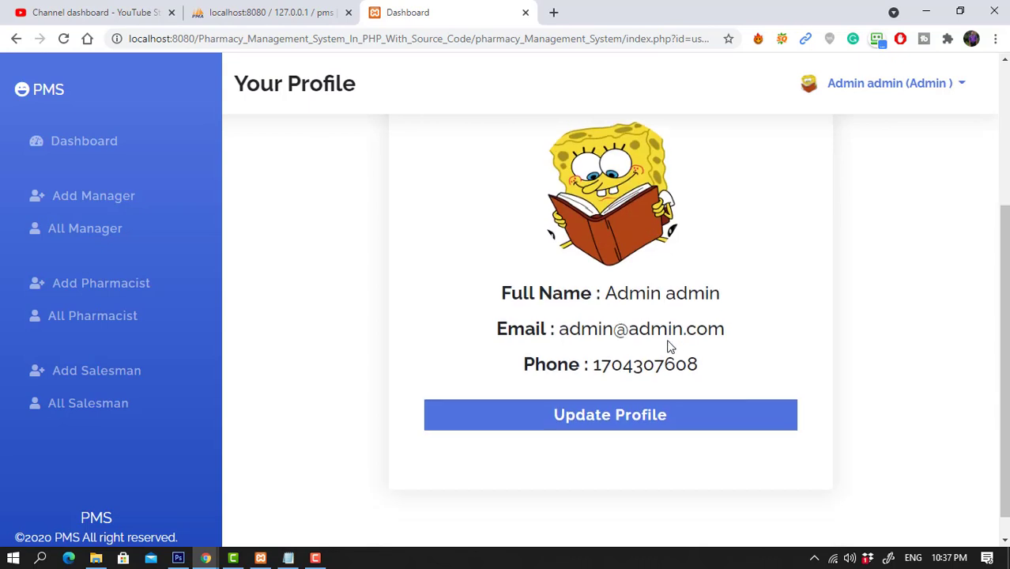
left_click_drag(592, 299, 720, 294)
left_click_drag(593, 345, 712, 346)
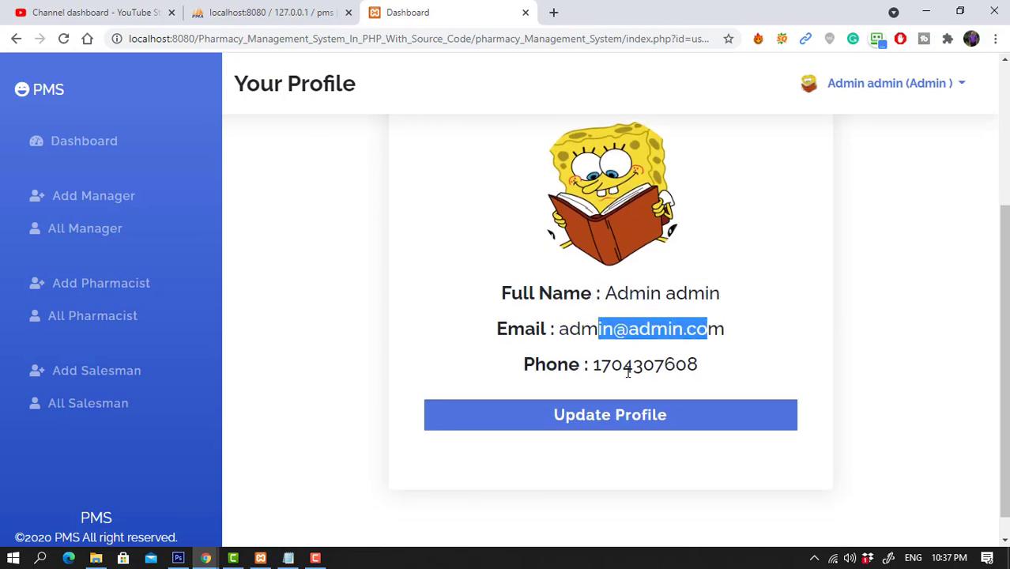
left_click_drag(596, 381, 705, 368)
left_click(790, 395)
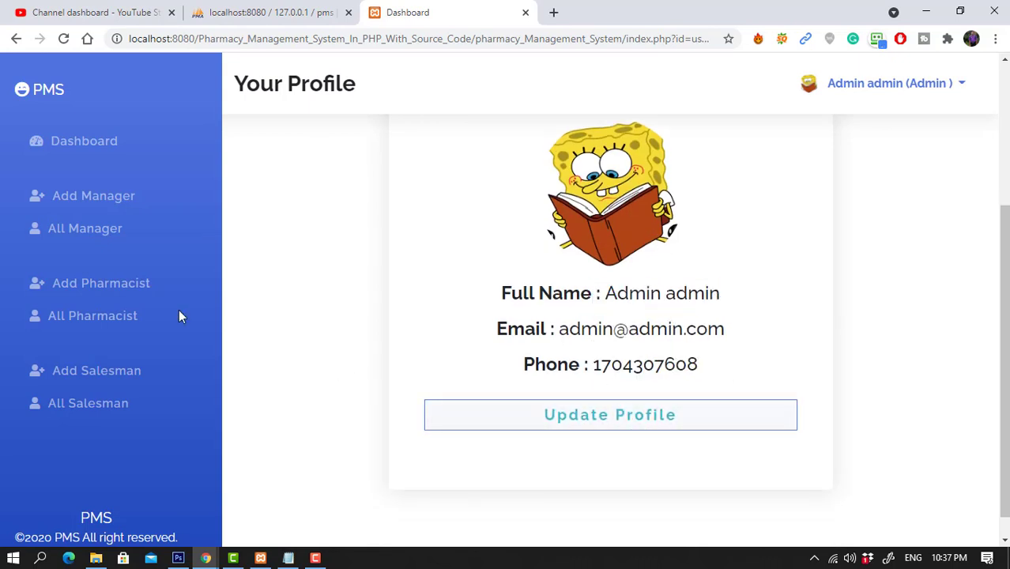
Fill the Add New Manager form with name, email, phone and visible password, then submit.
left_click(40, 202)
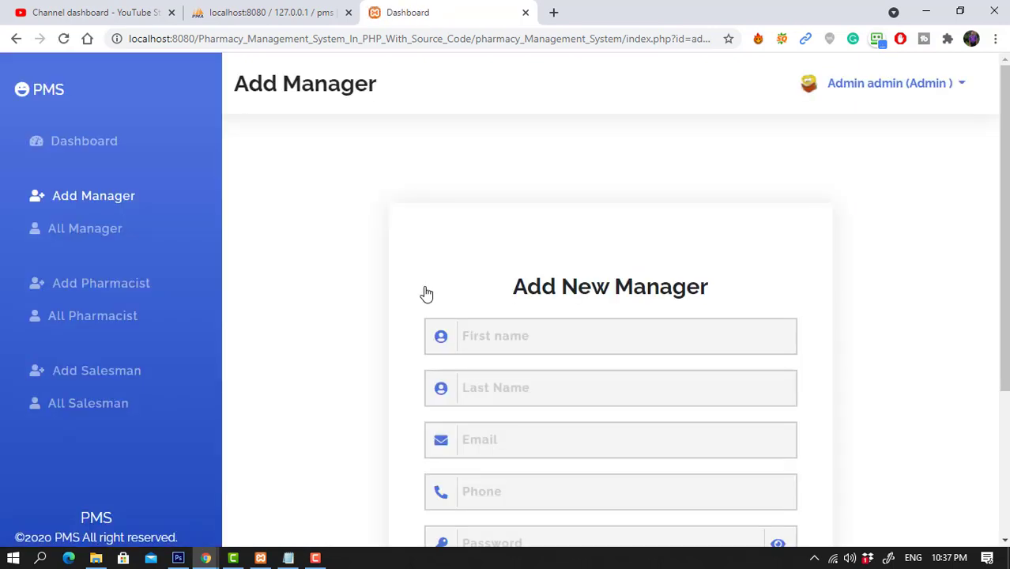
scroll(474, 304, "down", 2)
left_click(507, 195)
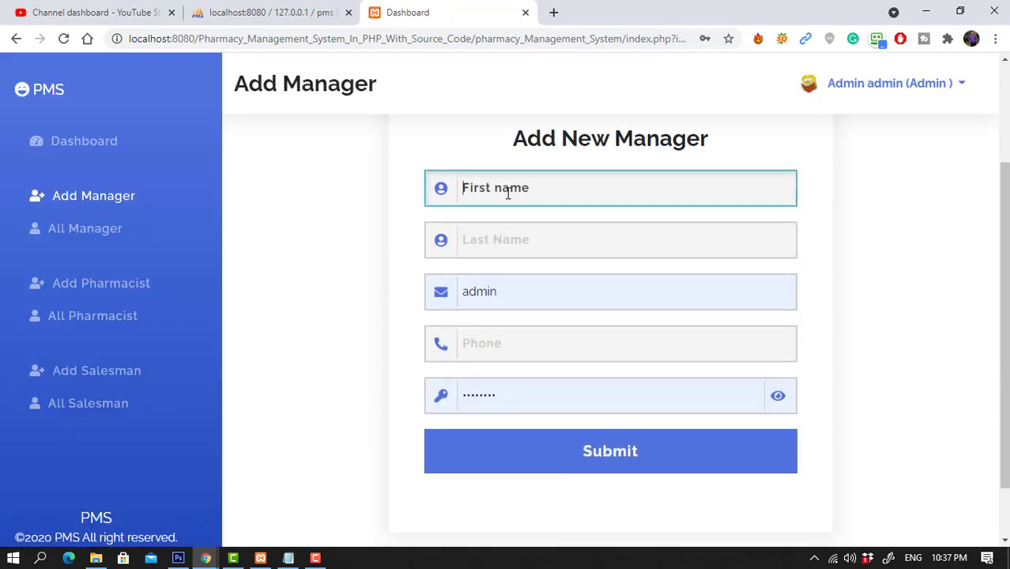
key("Tab")
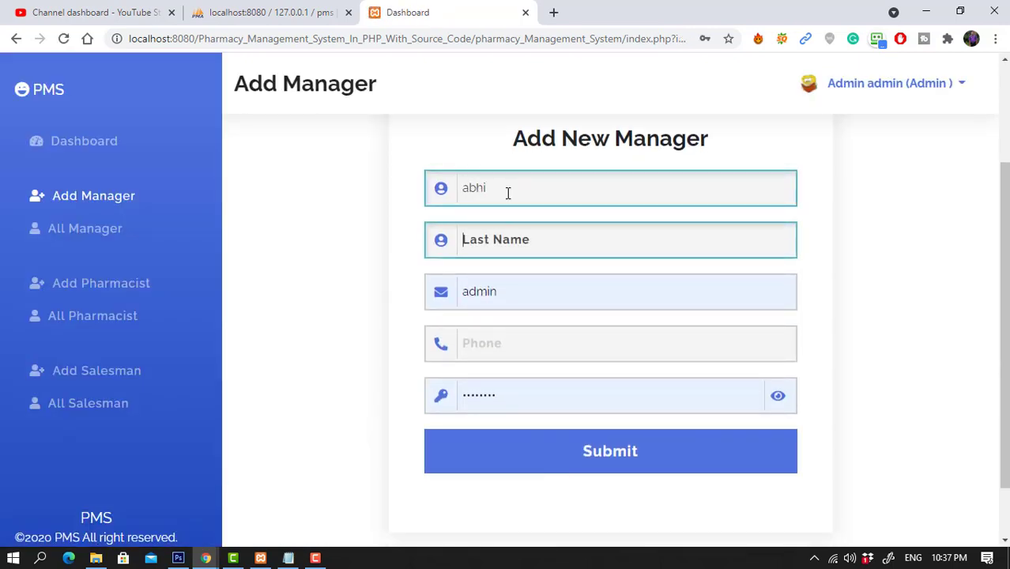
key("Tab")
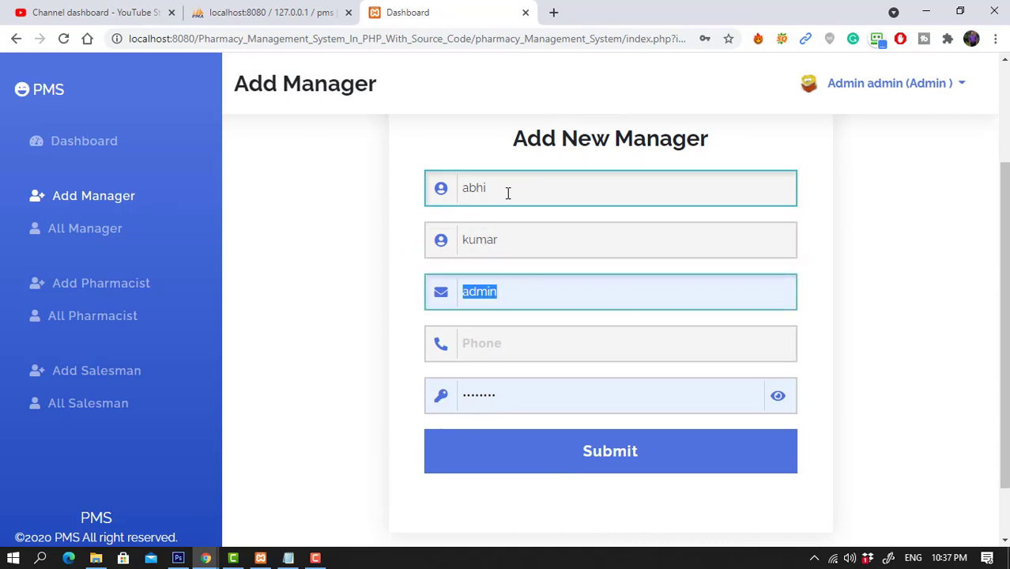
key("Tab")
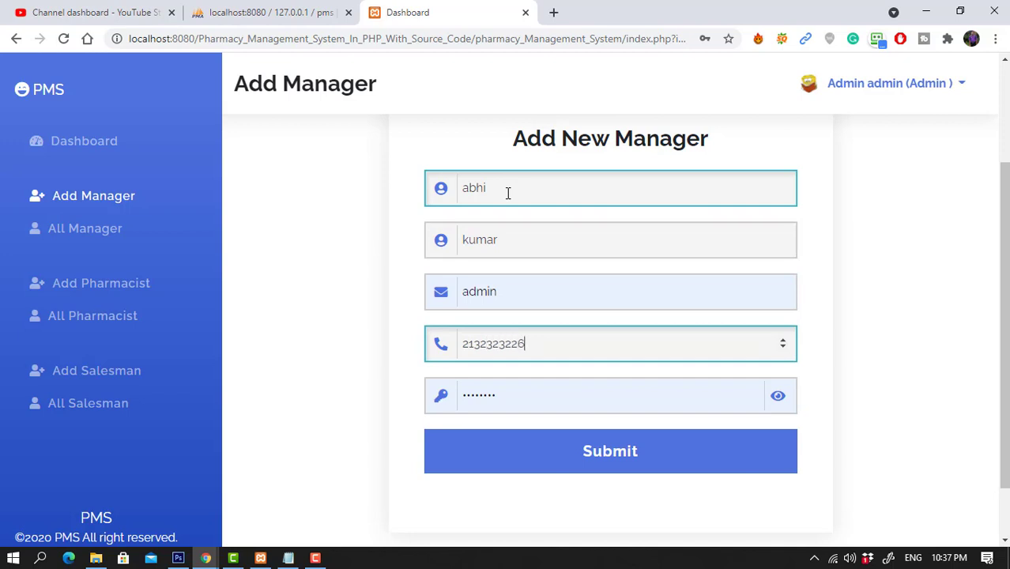
left_click(777, 396)
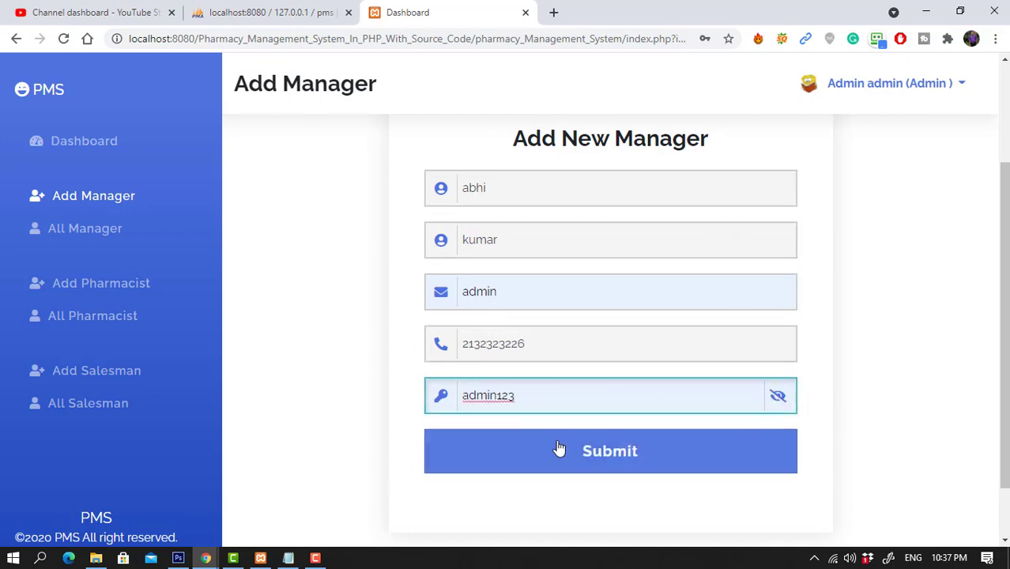
left_click(589, 451)
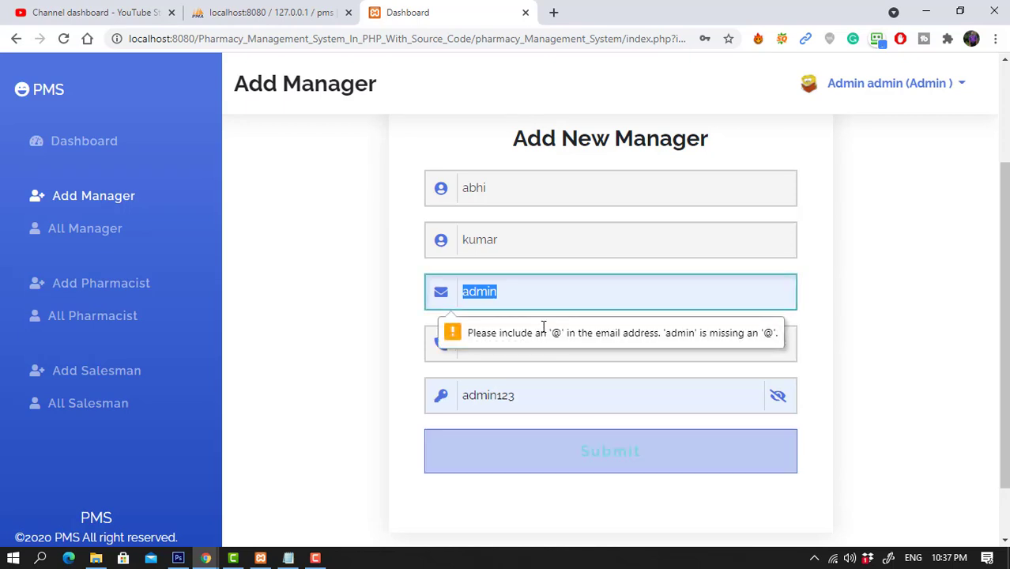
left_click(523, 299)
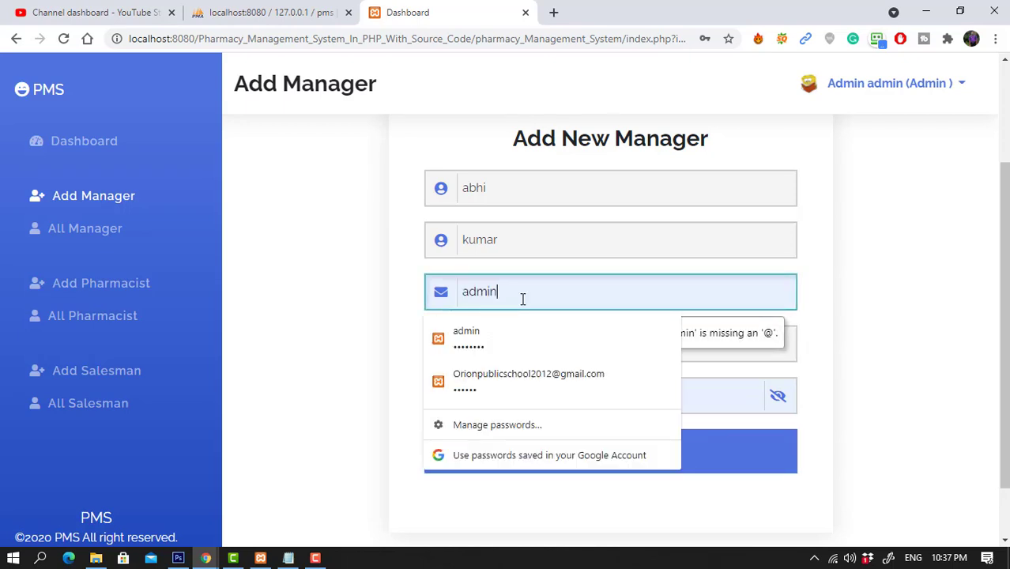
type("@gmail.com")
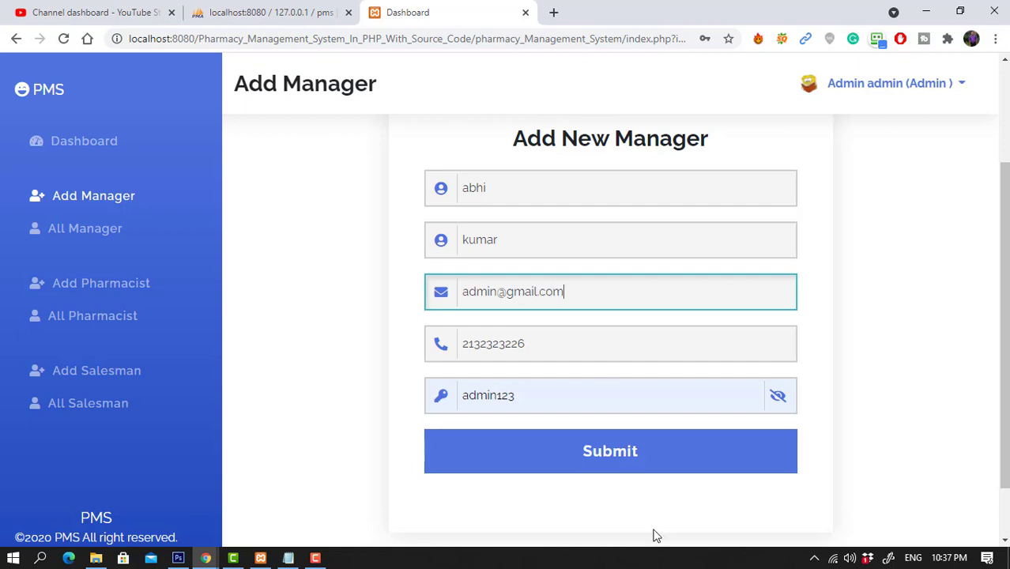
left_click(637, 459)
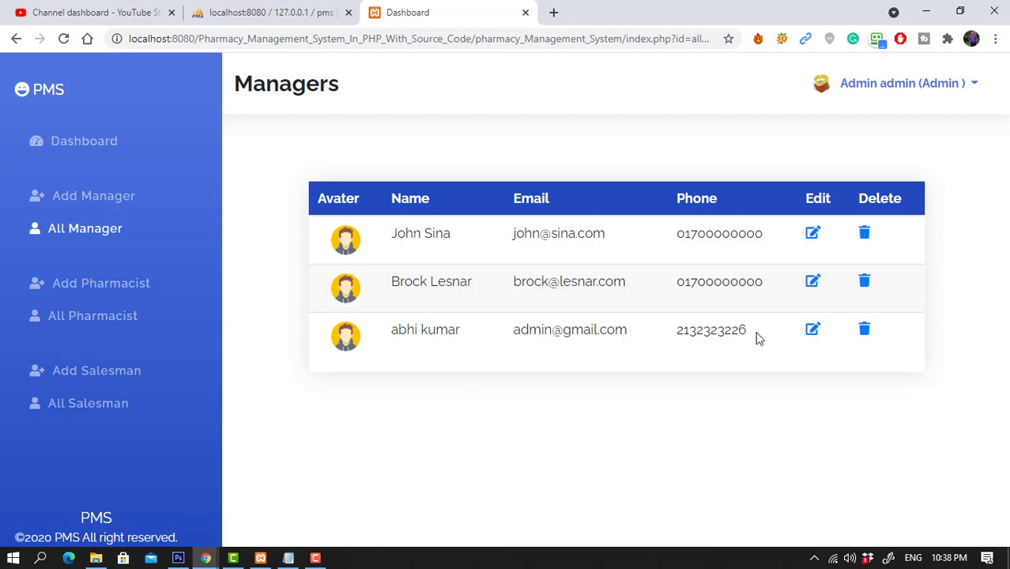
Re-save the new manager's record through Edit and Update.
left_click(815, 335)
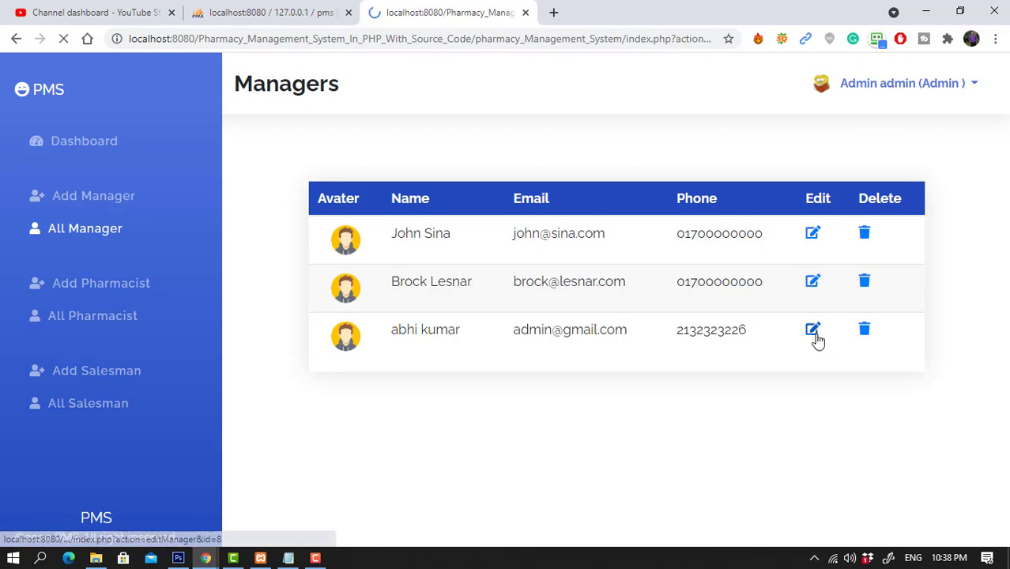
scroll(818, 341, "down", 2)
left_click(613, 383)
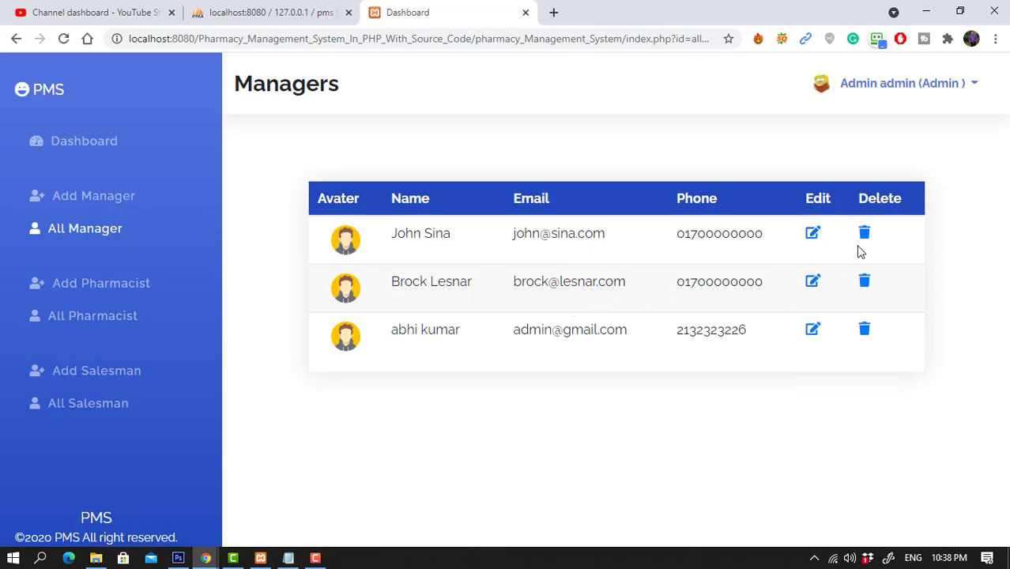
Delete the two sample managers, confirming each deletion.
left_click(866, 236)
left_click(581, 123)
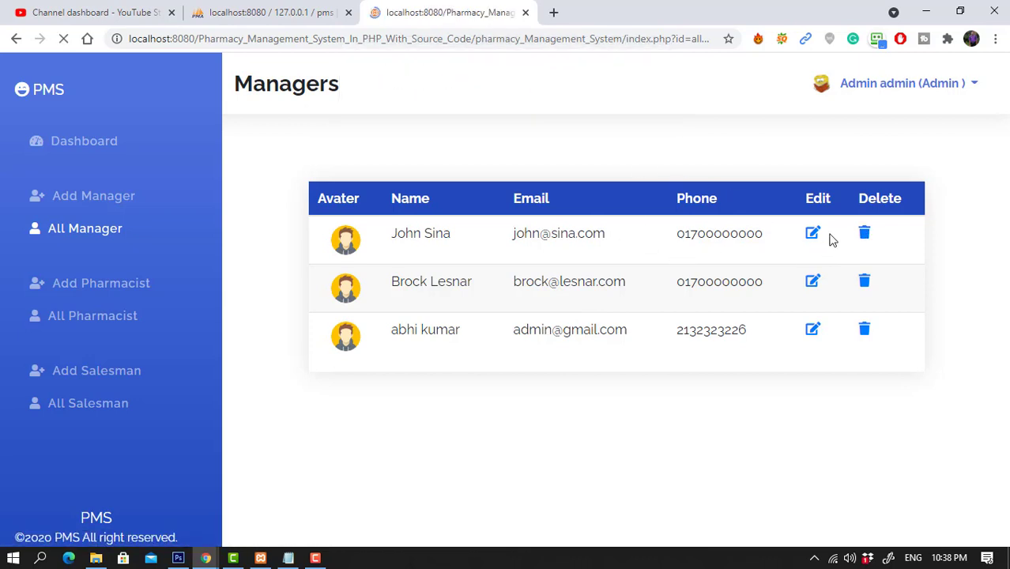
left_click(864, 236)
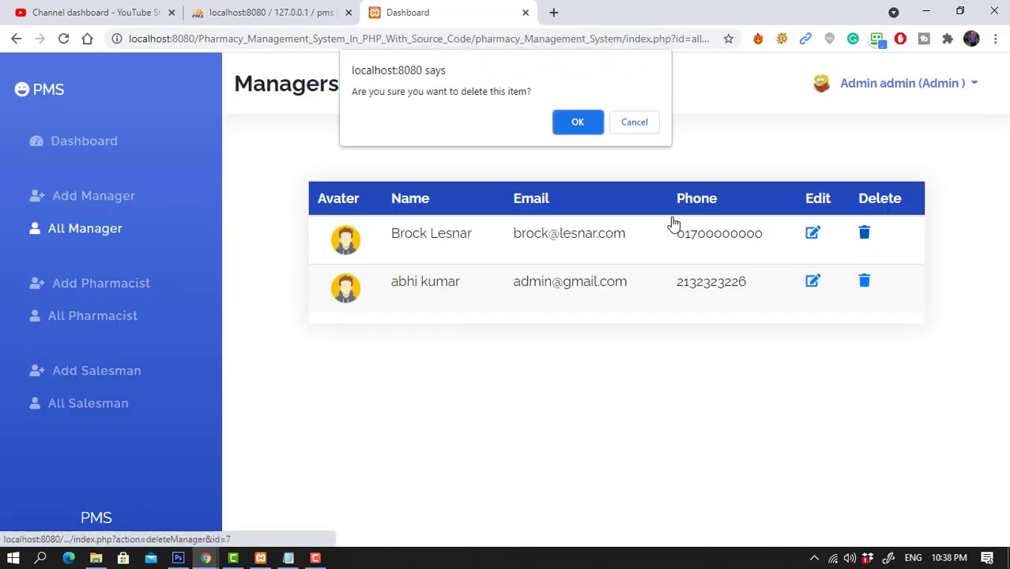
left_click(578, 124)
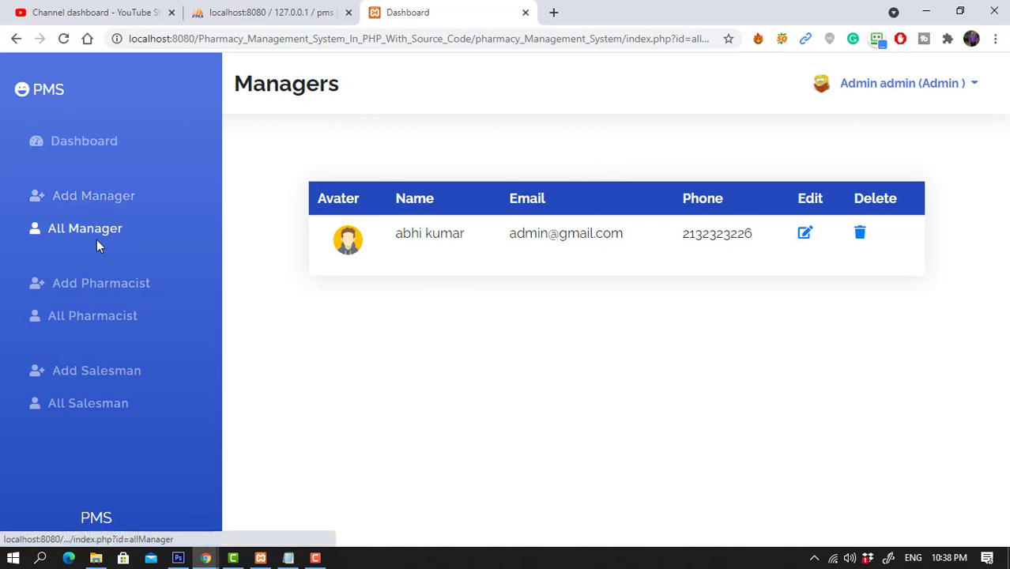
left_click(94, 285)
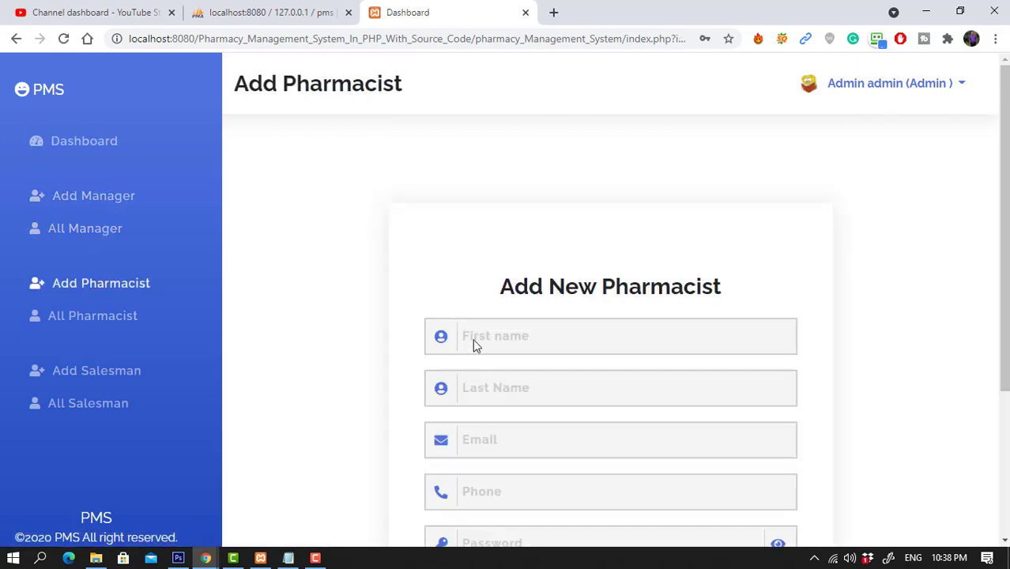
Enter the new pharmacist's first and last name, email, phone and shown password, then submit.
left_click(474, 340)
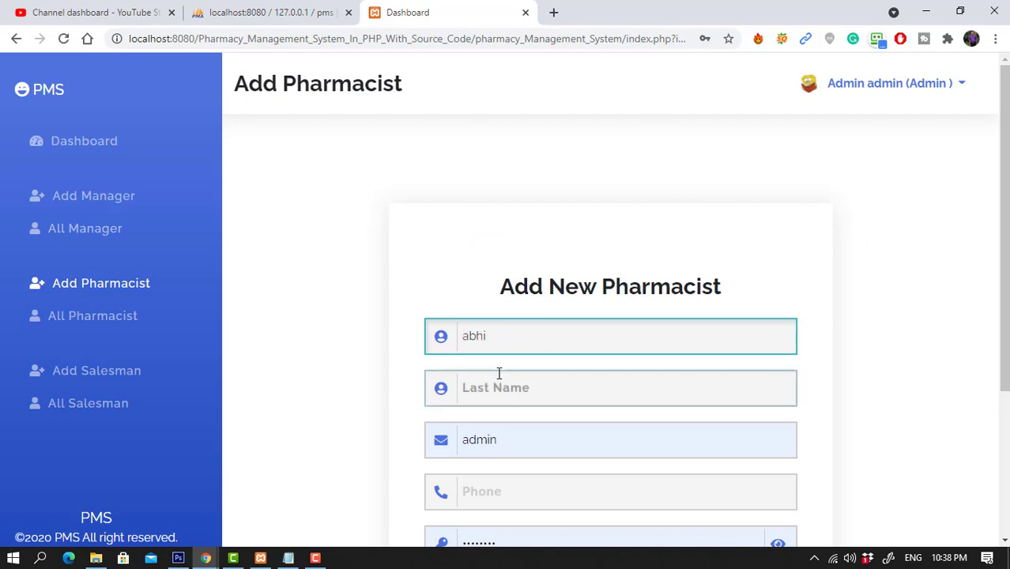
scroll(498, 374, "down", 3)
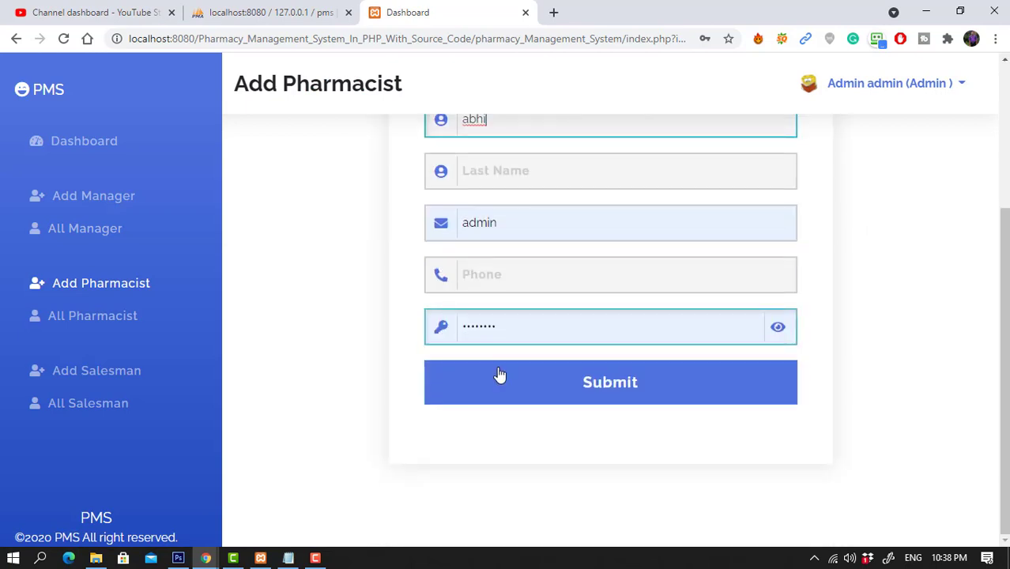
left_click(471, 177)
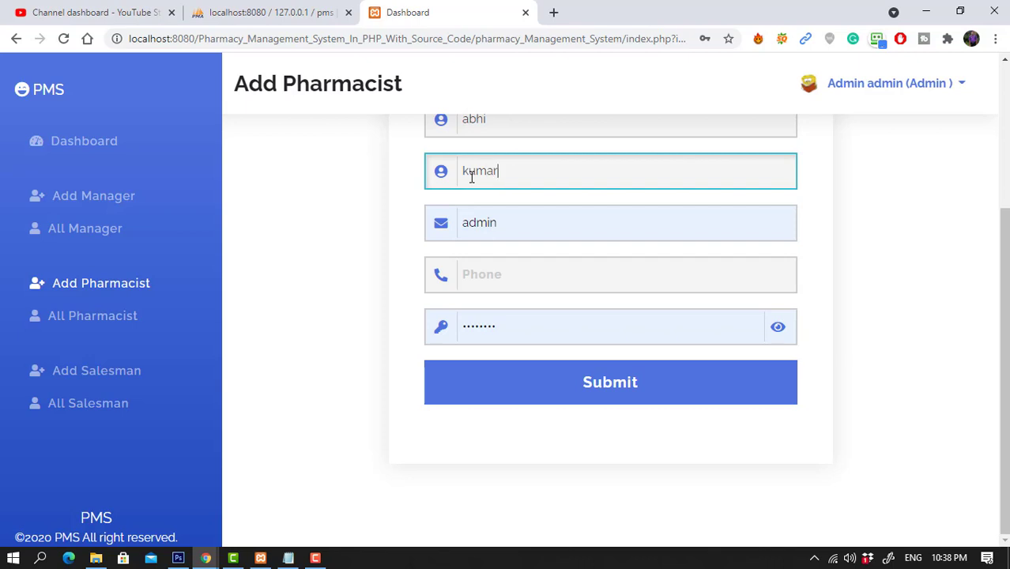
key("Tab")
type("a")
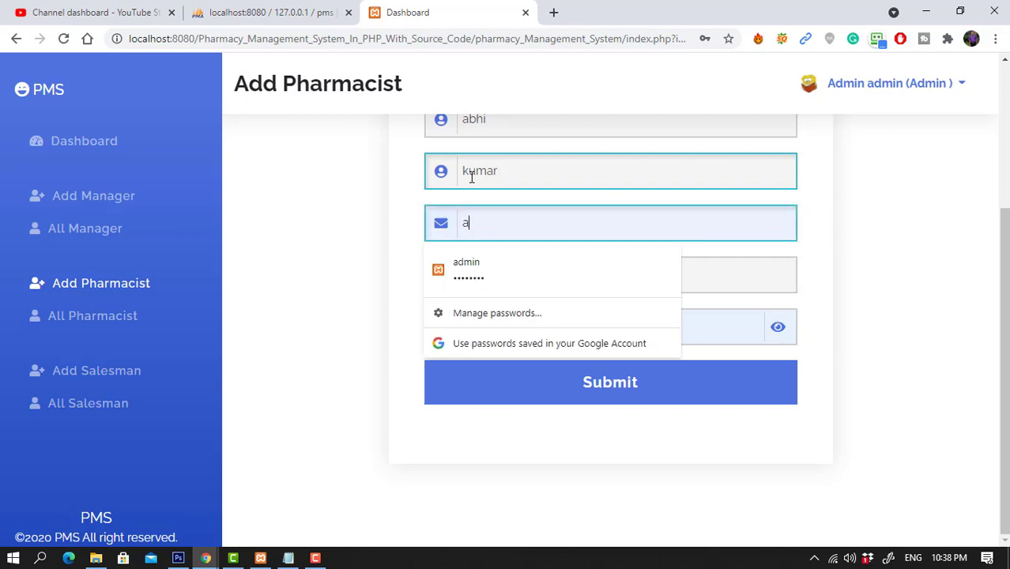
type("dmin@g")
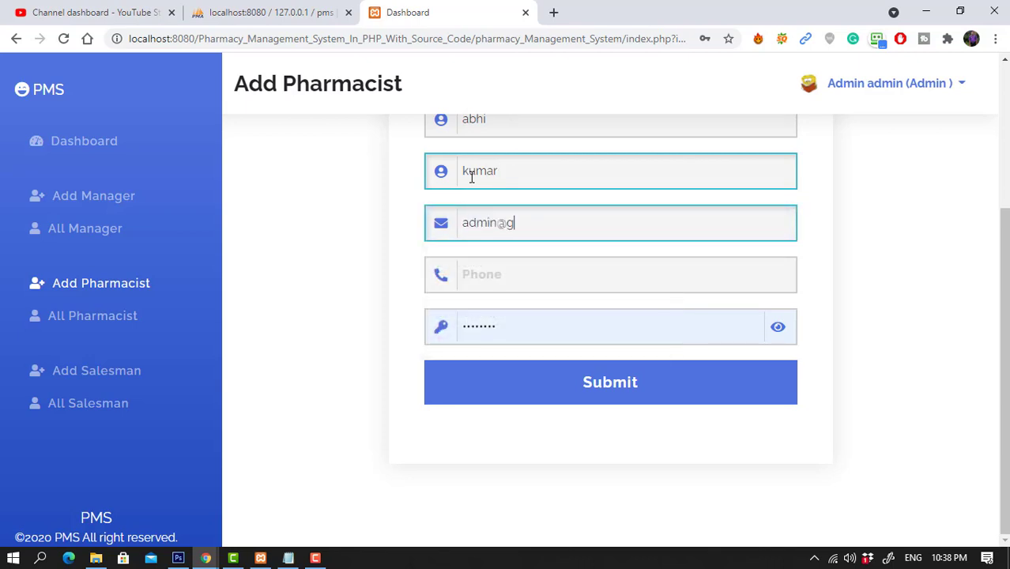
type("mail.com")
key("Tab")
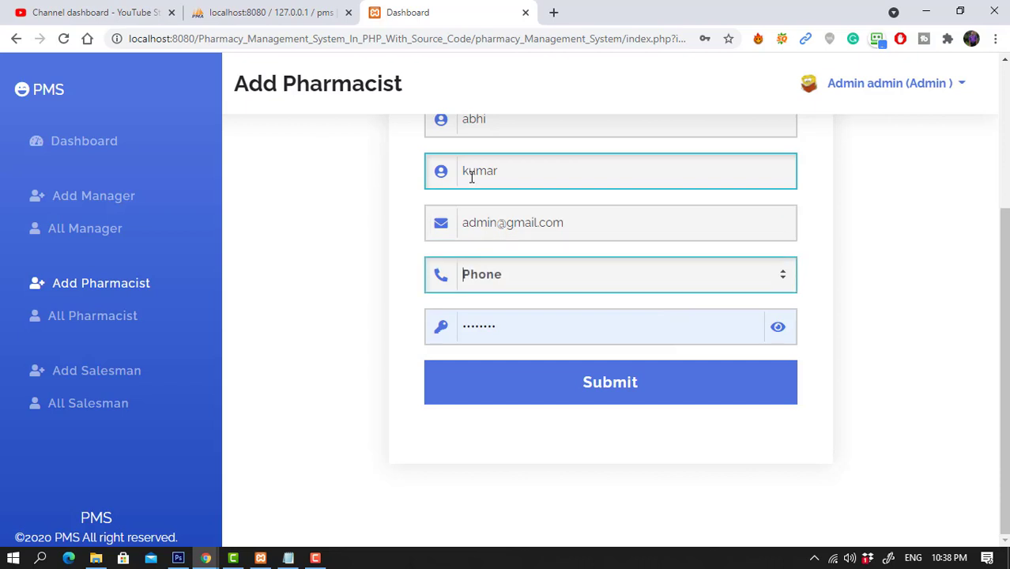
type("96545656")
left_click(781, 327)
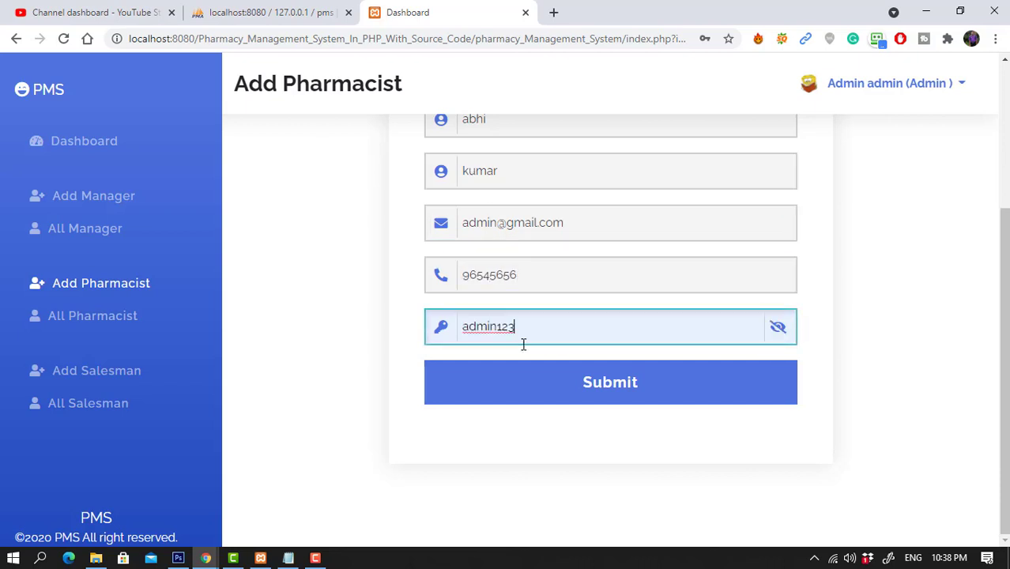
left_click(532, 377)
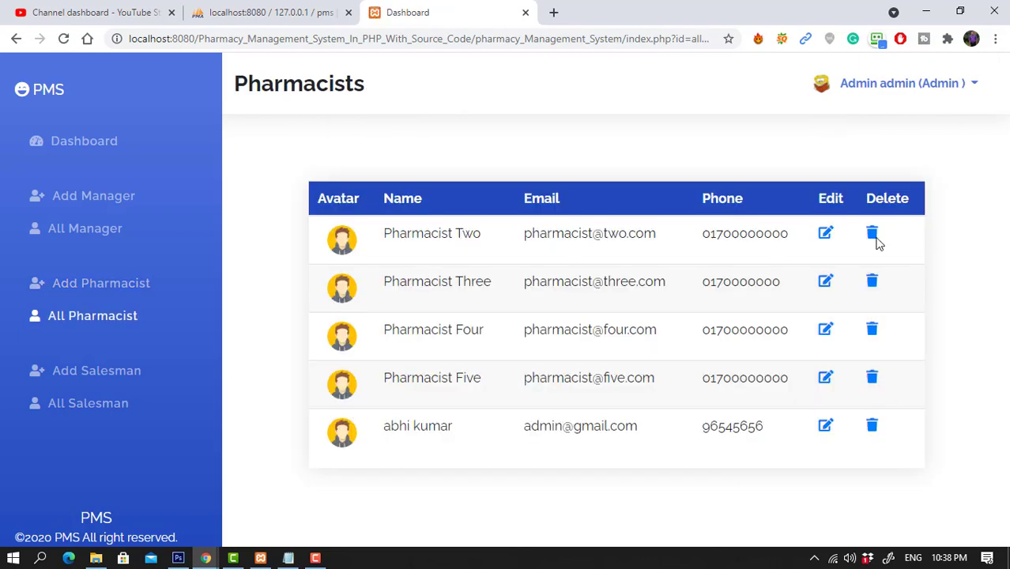
Delete all four sample pharmacists one by one, then open the Add Salesman form.
left_click(872, 236)
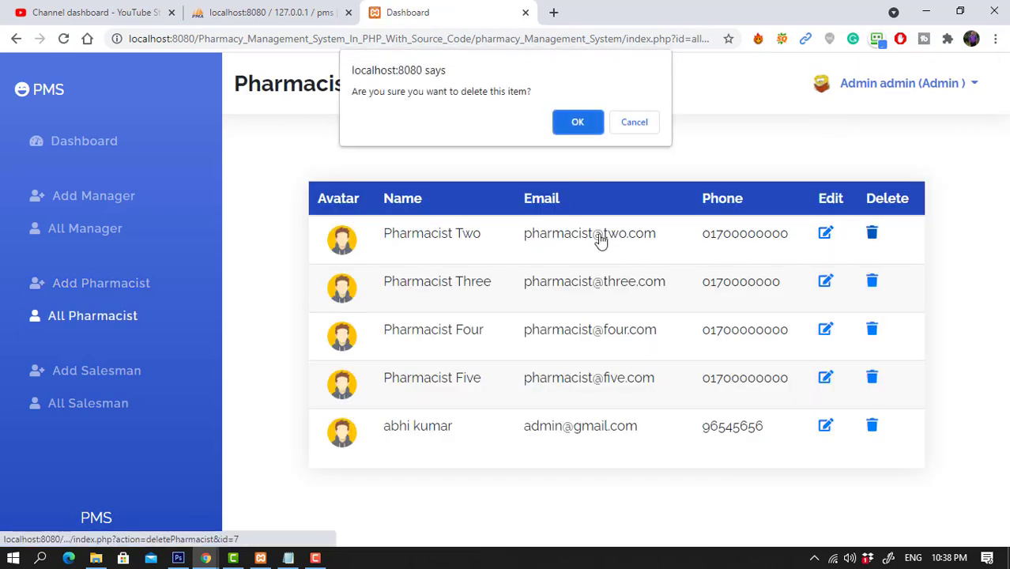
left_click(593, 126)
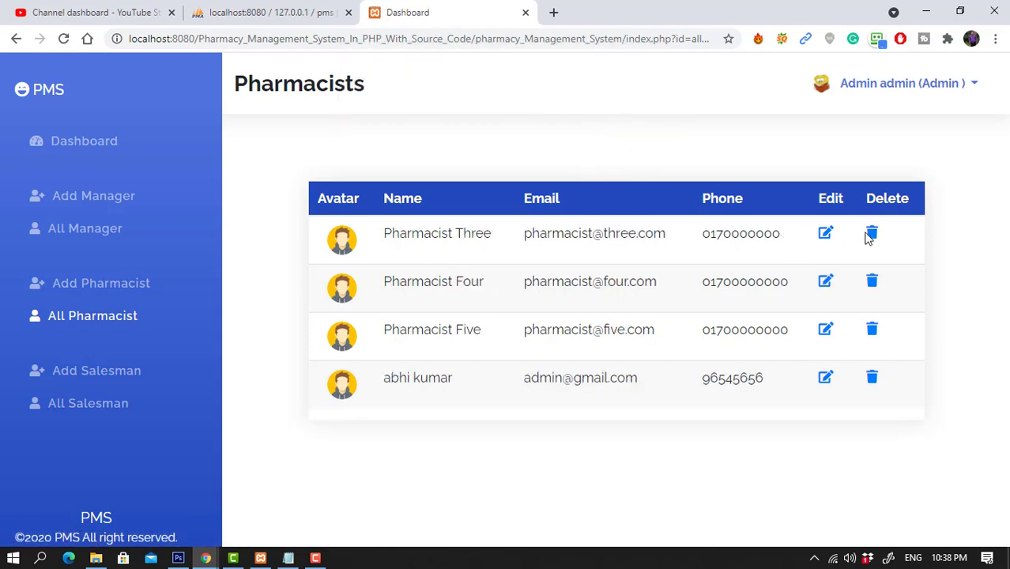
left_click(872, 236)
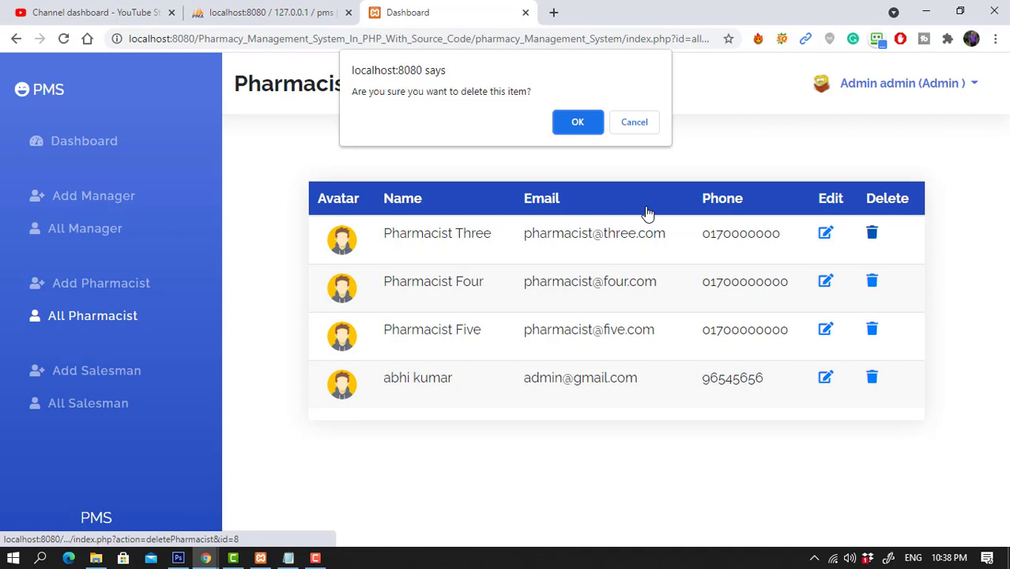
left_click(568, 125)
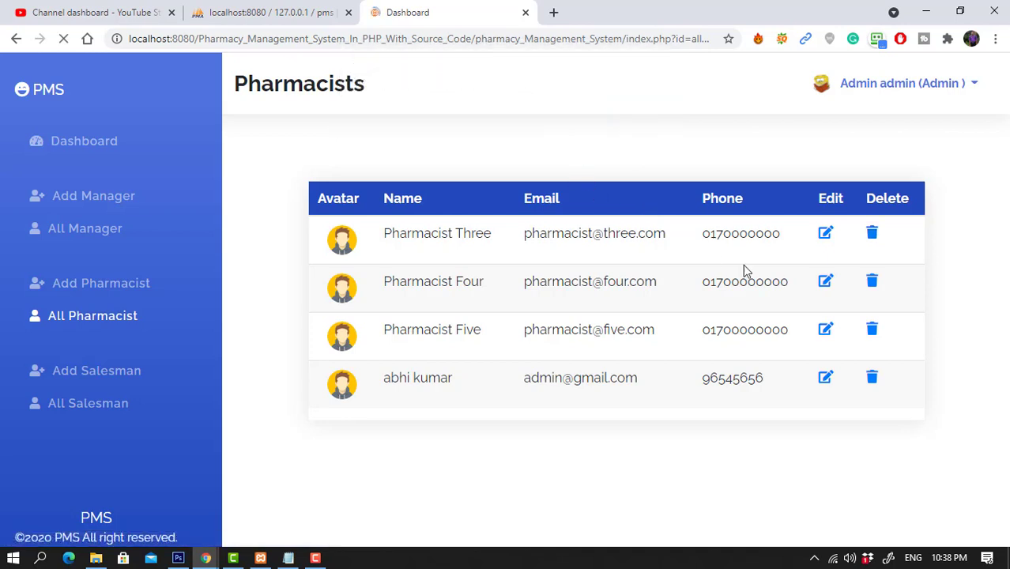
left_click(870, 236)
left_click(589, 125)
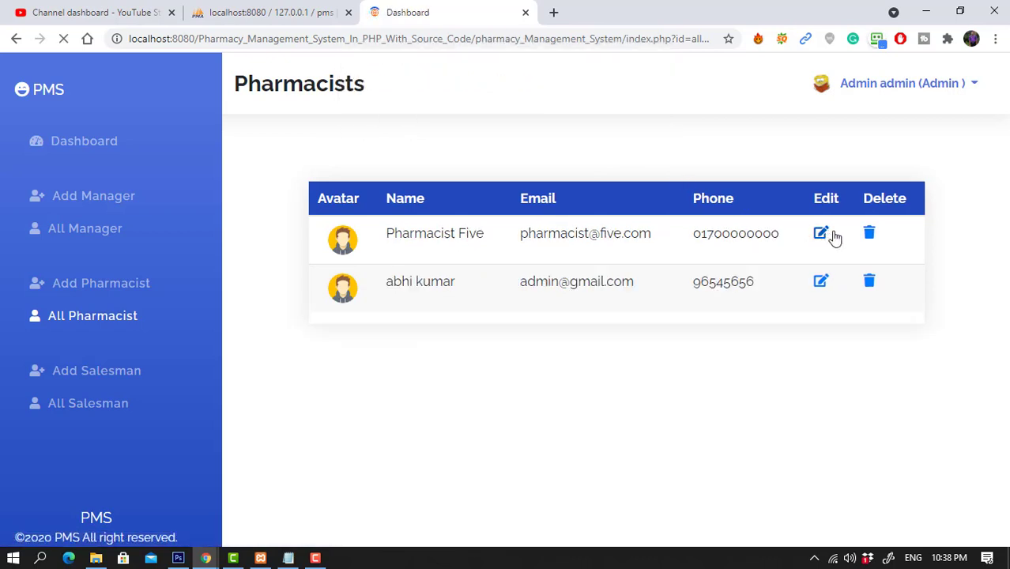
left_click(870, 236)
left_click(577, 120)
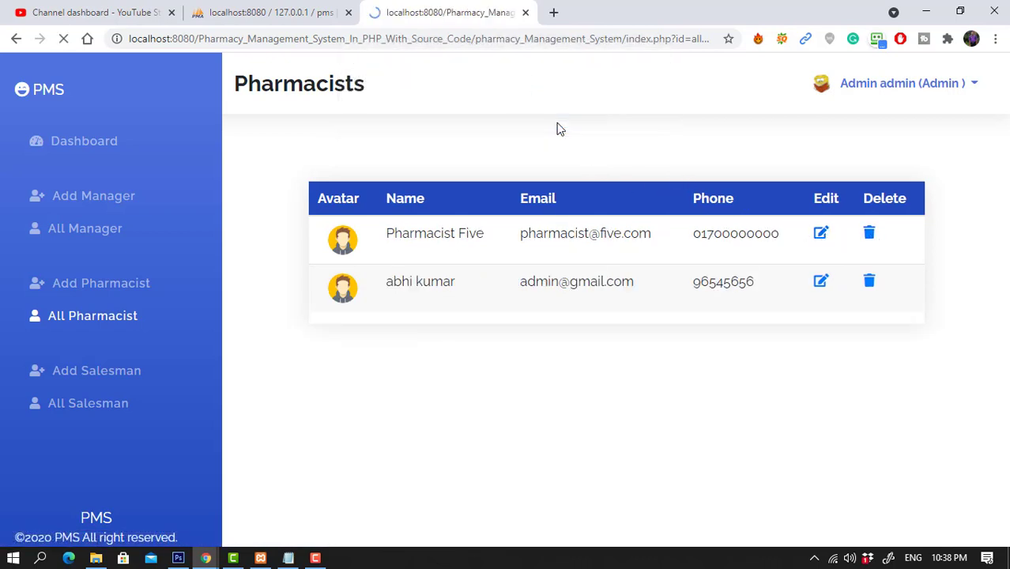
left_click(151, 375)
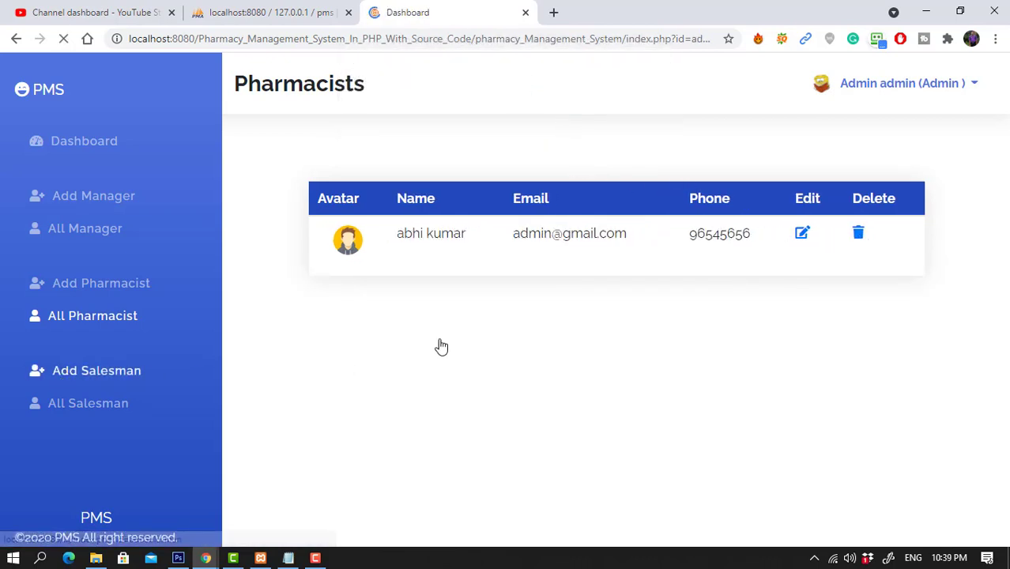
scroll(531, 343, "down", 1)
Fill the new salesman's name, email and phone number and attempt to submit.
left_click(487, 272)
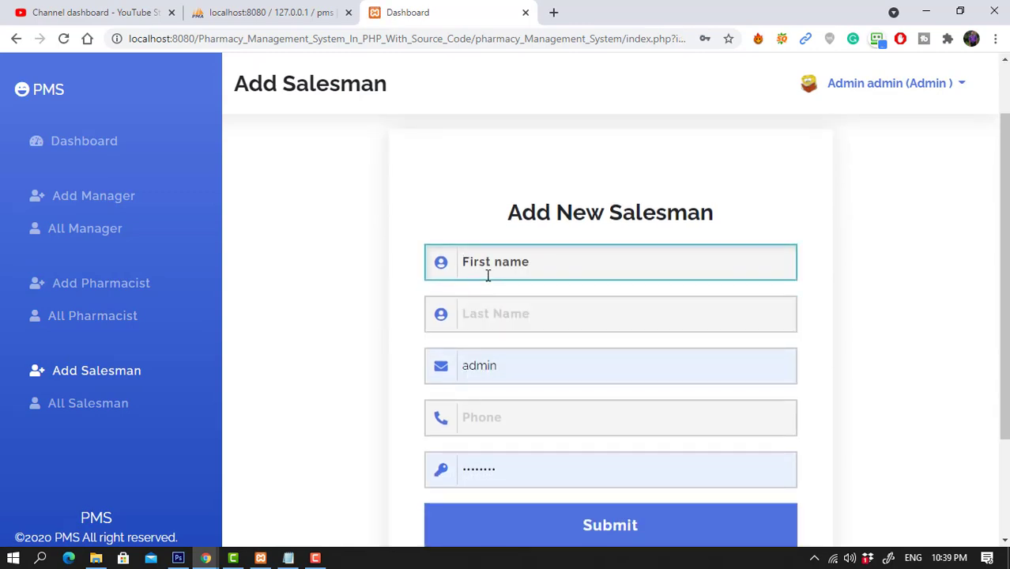
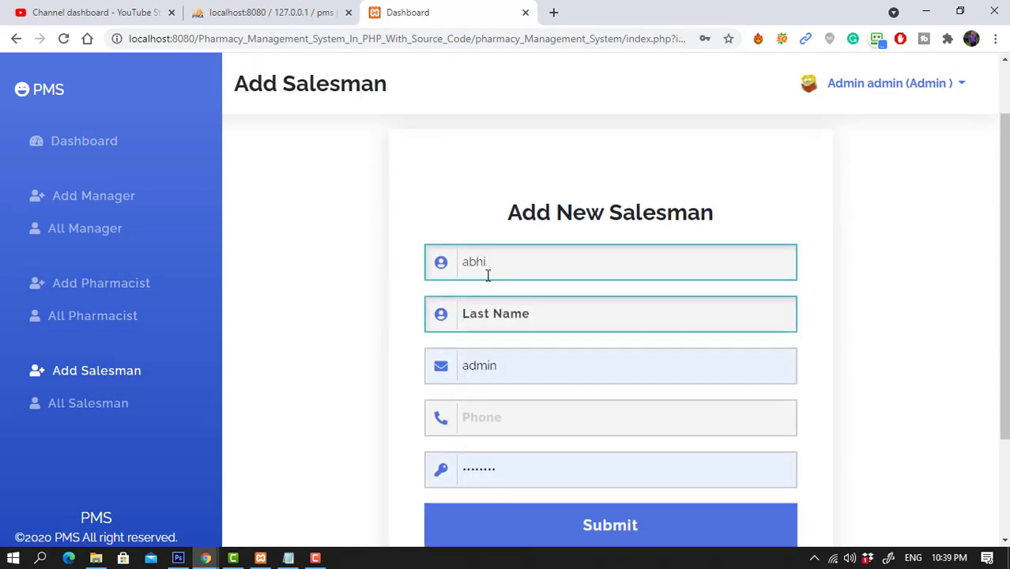
key("Tab")
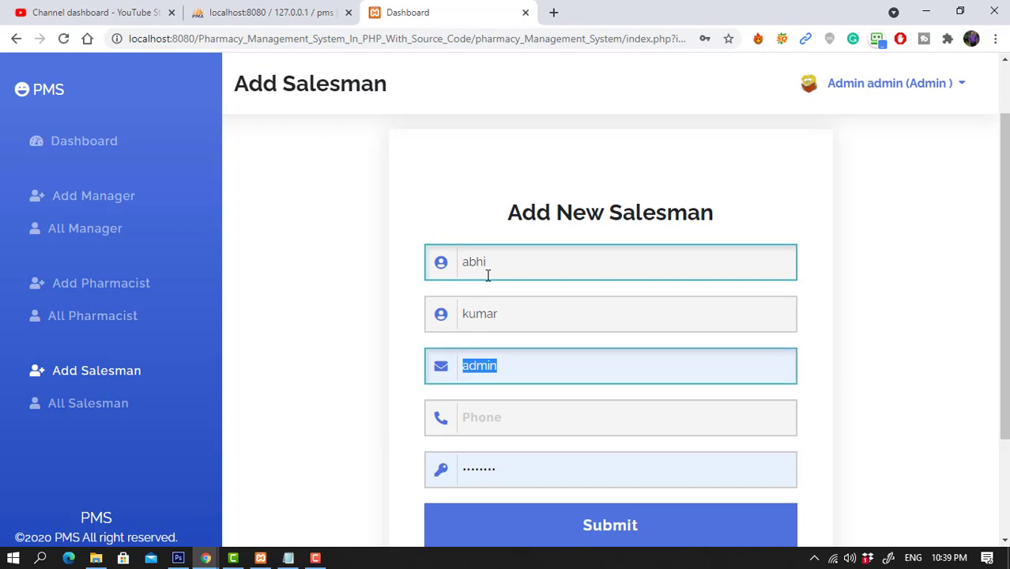
type("admin")
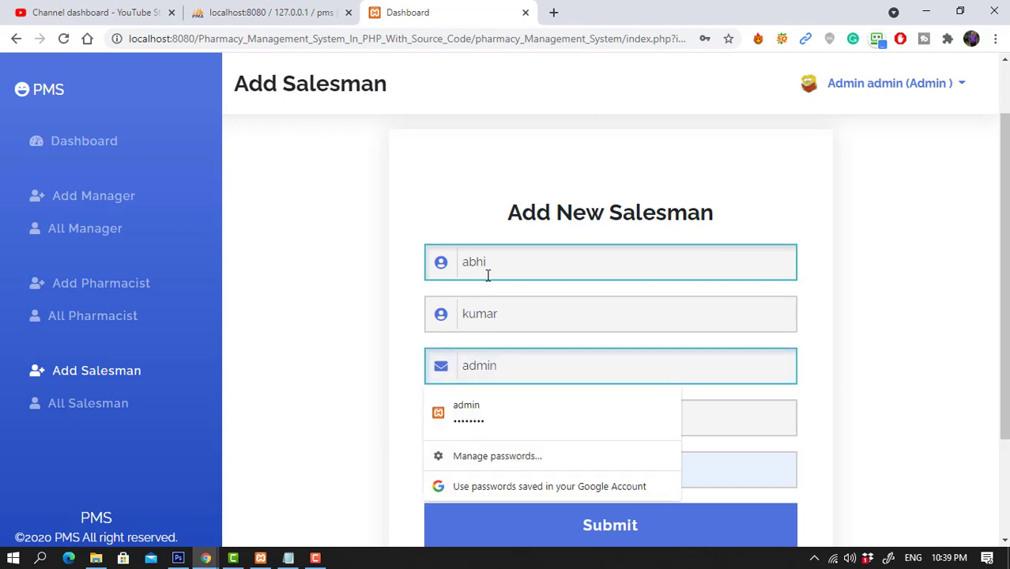
type("@gmail.com")
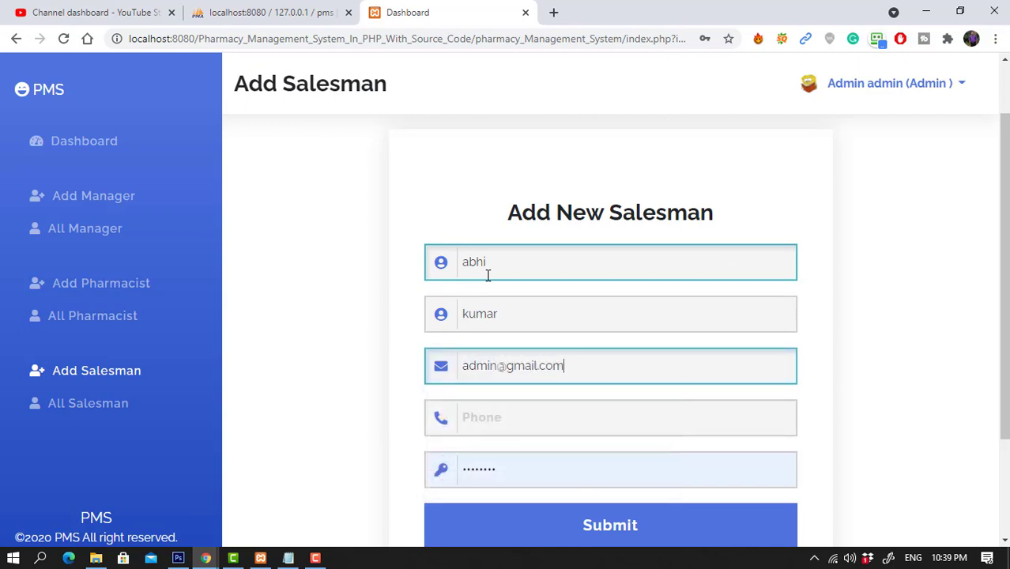
key("Tab")
type("6512356")
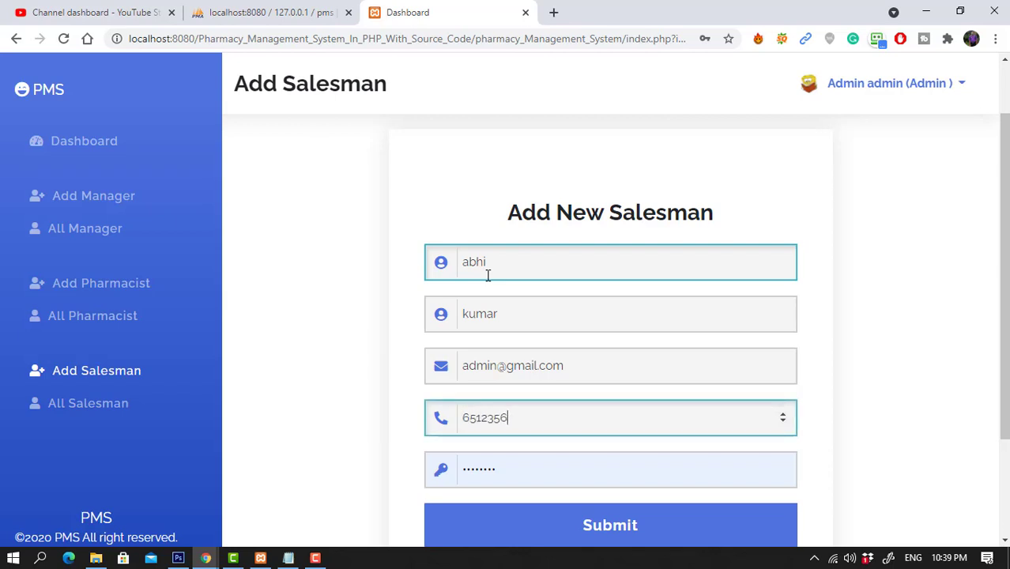
key("Tab")
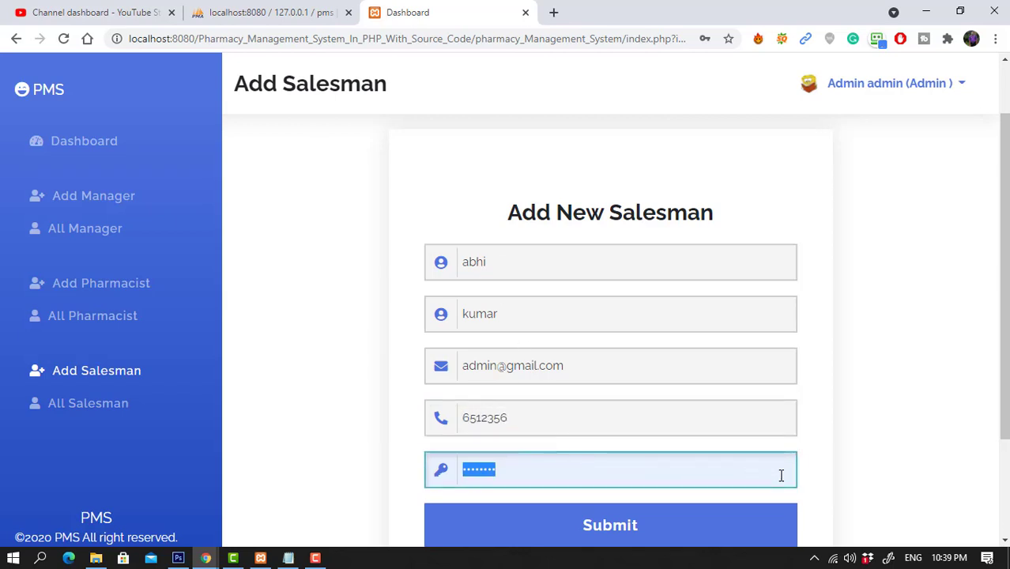
left_click(706, 537)
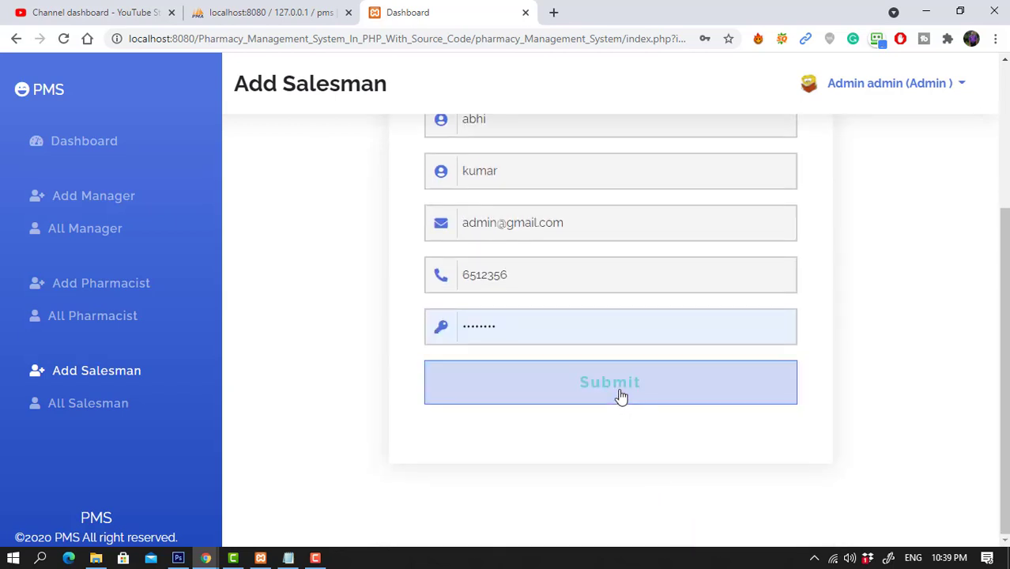
Replace the salesman's password with a new 8-digit one and save the account.
double_click(433, 329)
type("1234")
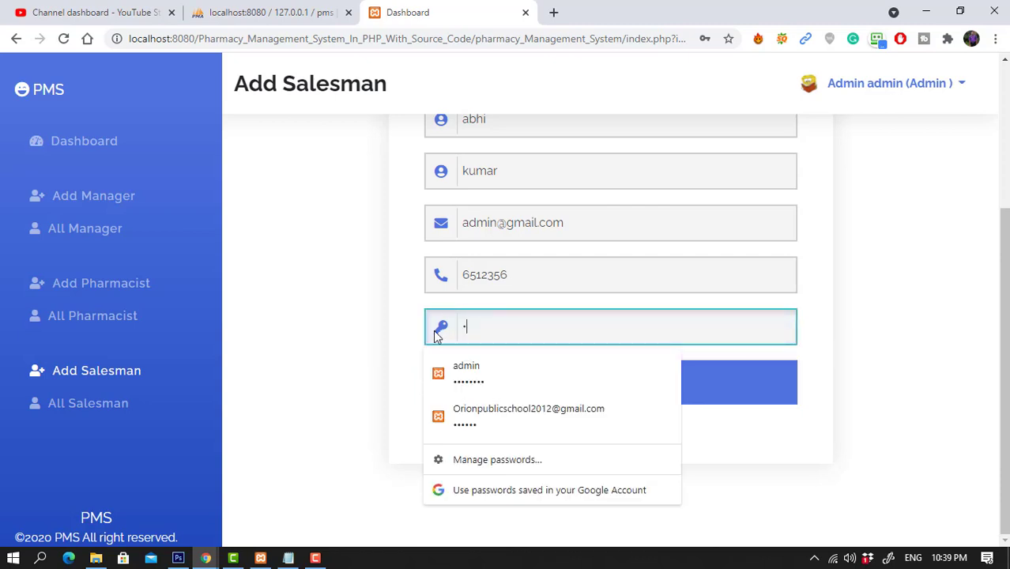
type("5678")
left_click(931, 333)
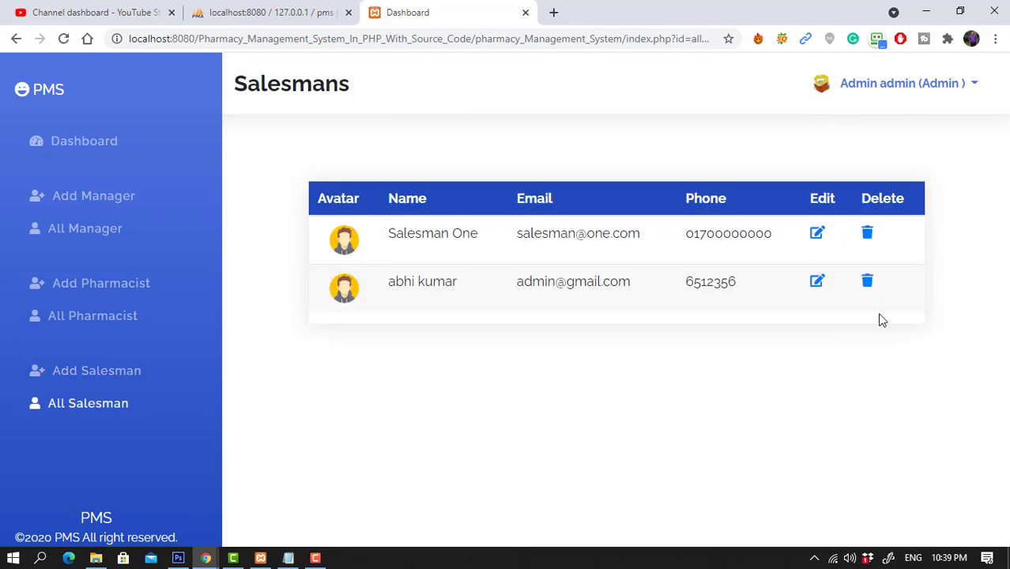
Delete the Salesman One sample row and confirm the deletion.
left_click(869, 234)
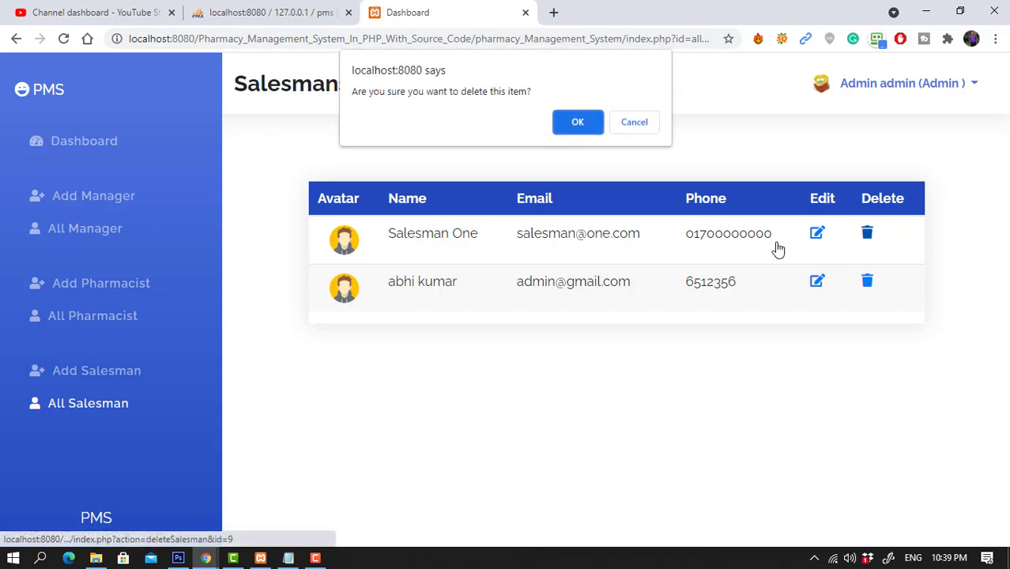
left_click(578, 123)
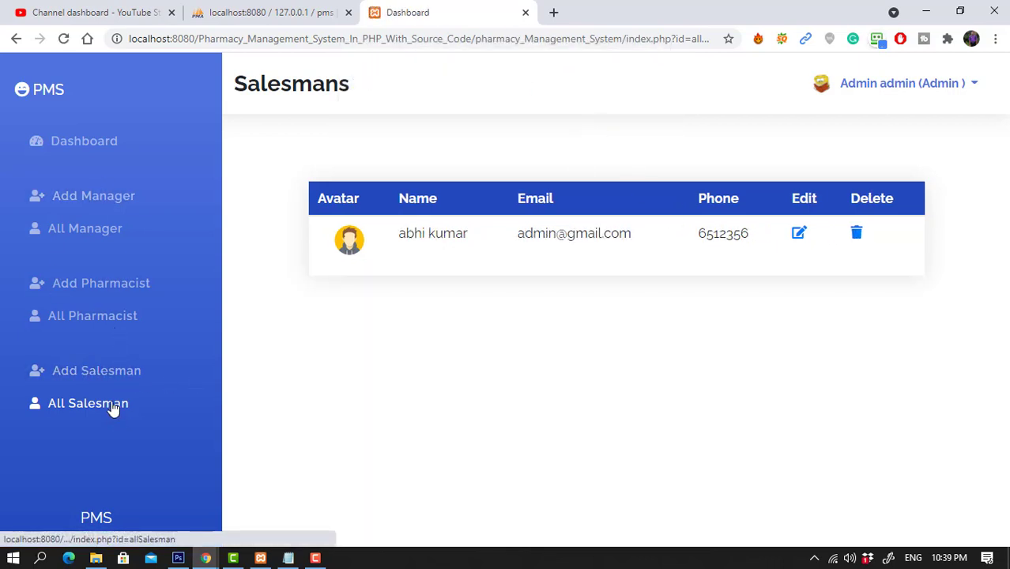
left_click(966, 85)
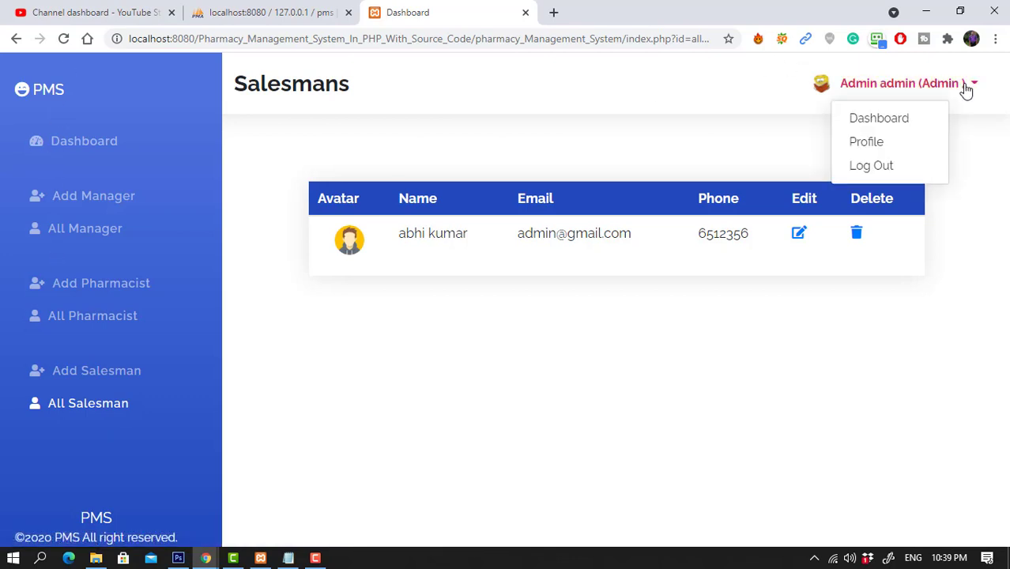
Log out of admin and sign back in with the Manager role, reaching the manager dashboard (2453 Total Sell).
left_click(867, 168)
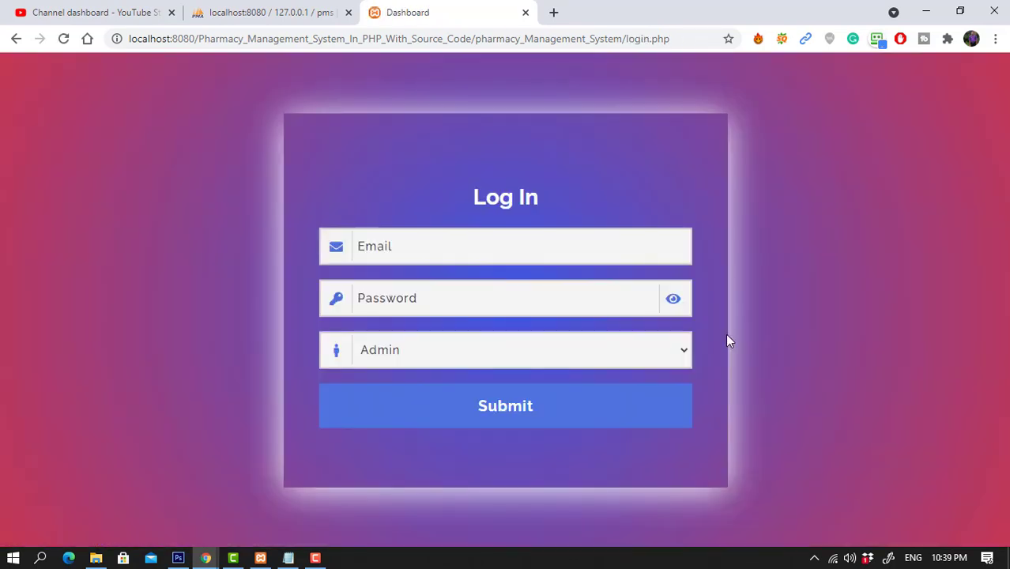
left_click(522, 284)
left_click(454, 244)
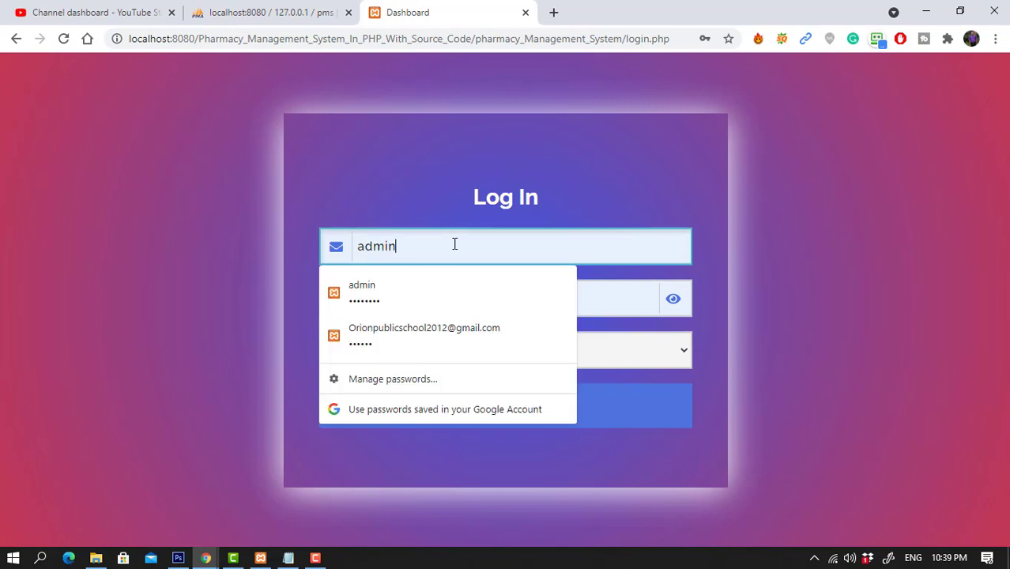
type("@gmail.com")
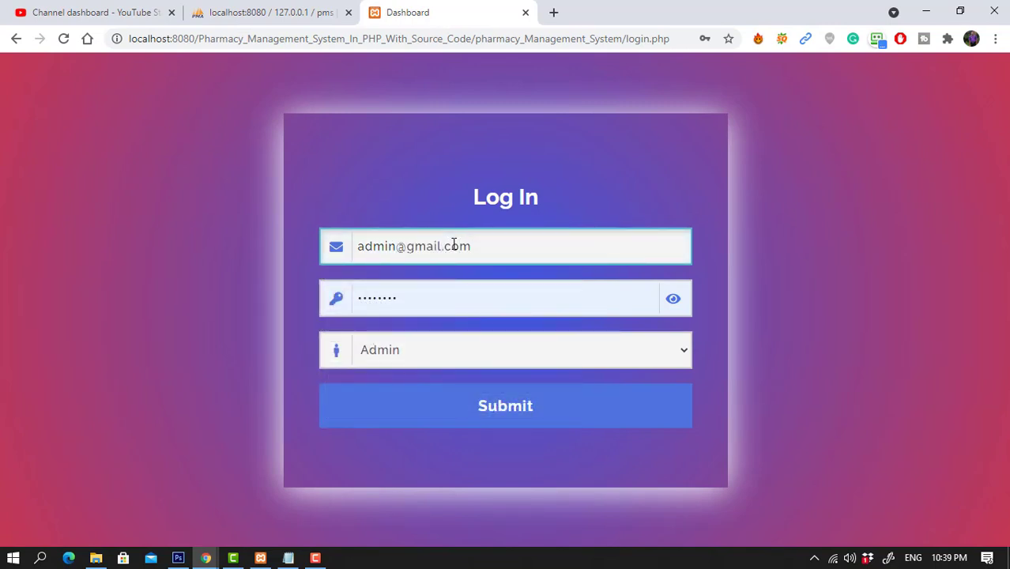
left_click(672, 300)
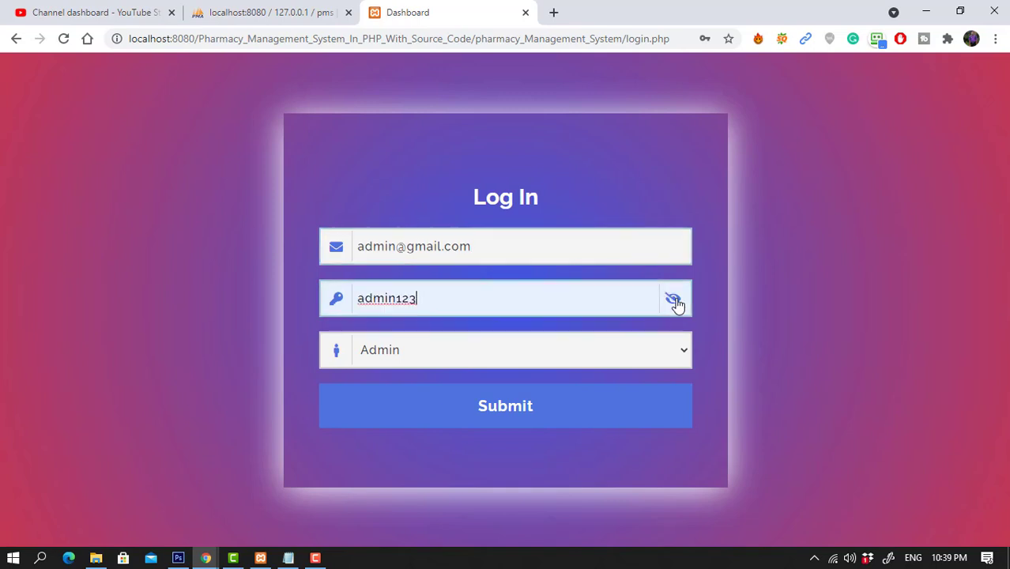
left_click(683, 348)
left_click(422, 391)
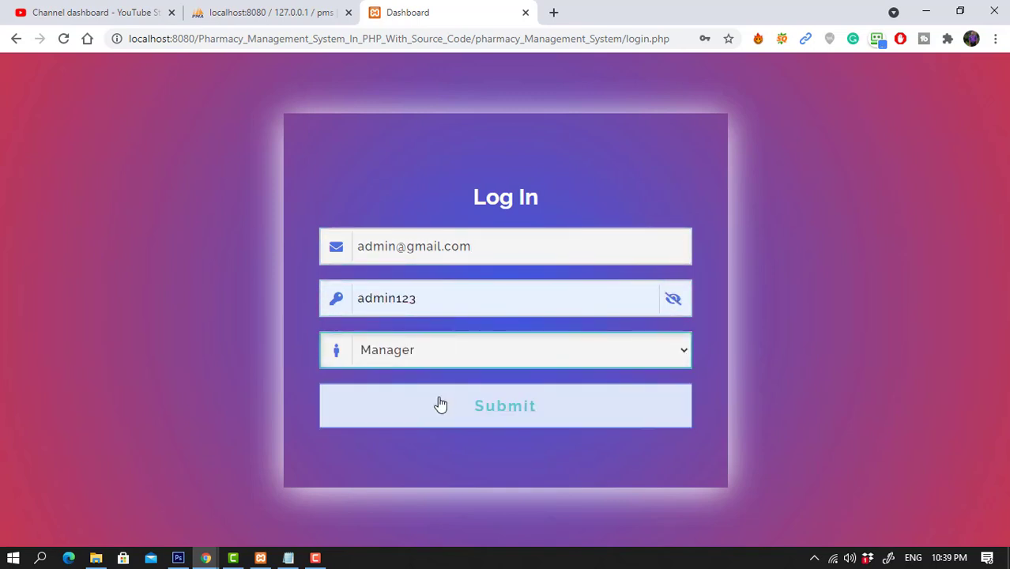
left_click(463, 408)
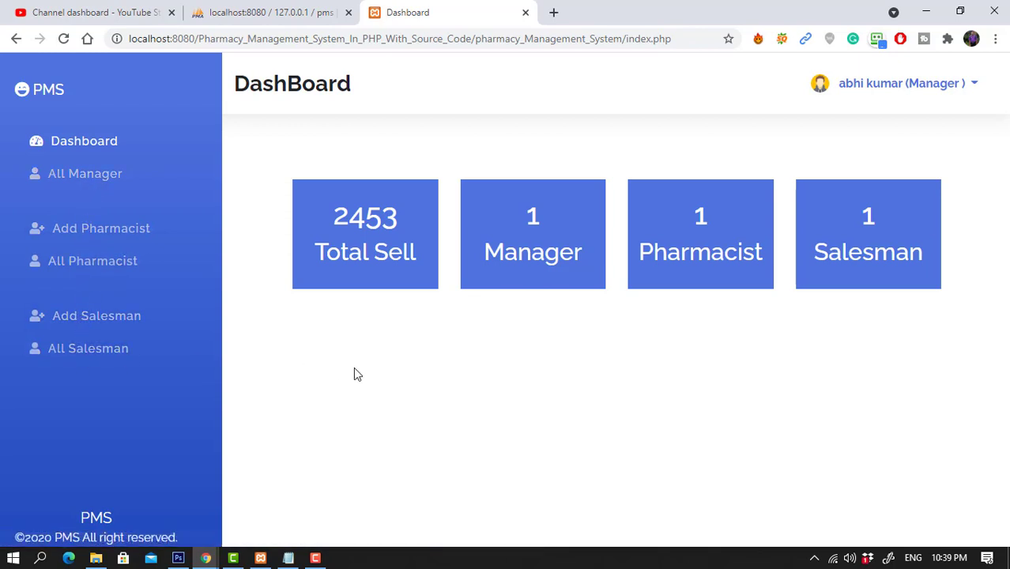
left_click(969, 82)
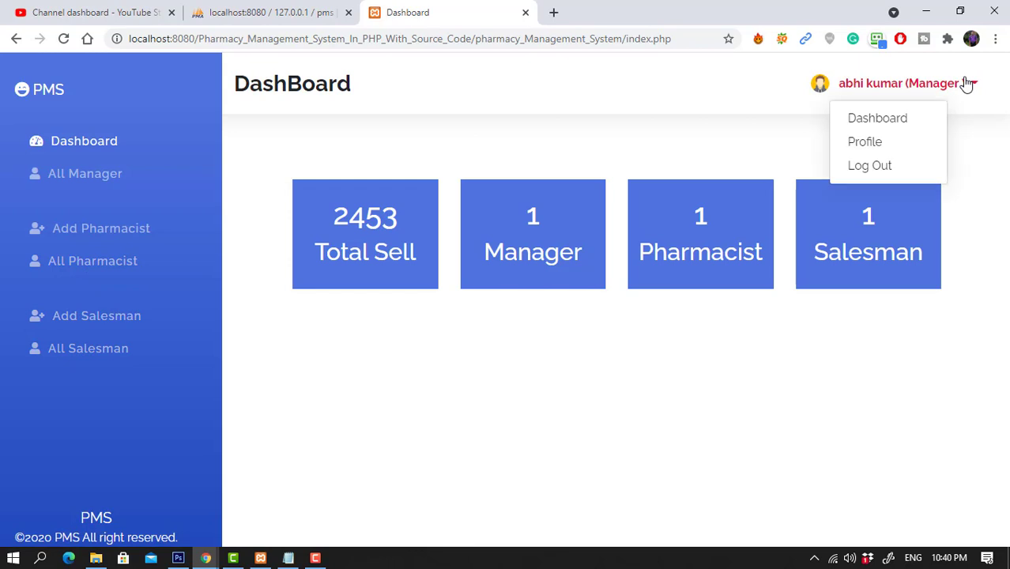
Log out of the manager account and sign in with the Pharmacist role.
left_click(870, 166)
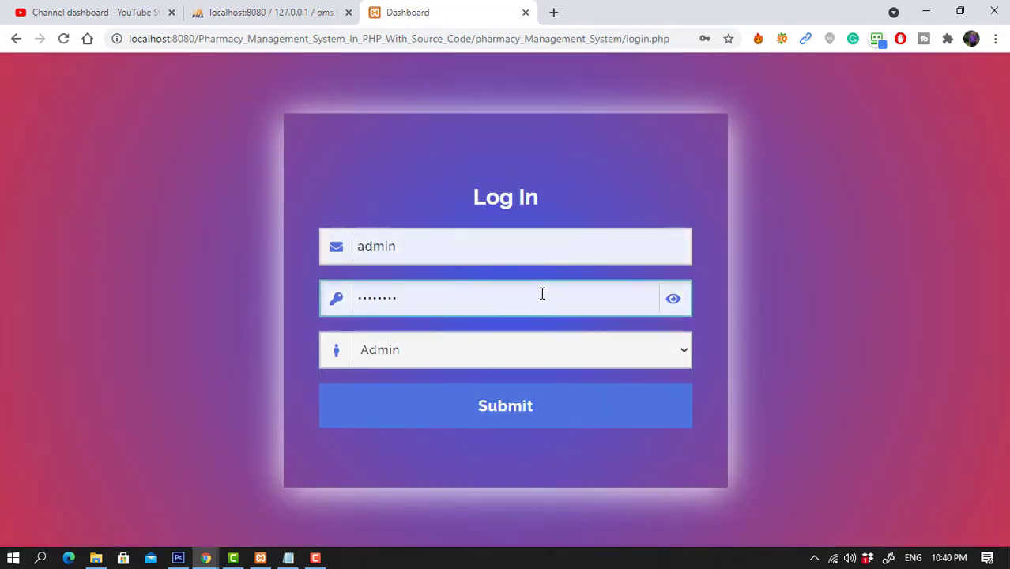
left_click(460, 246)
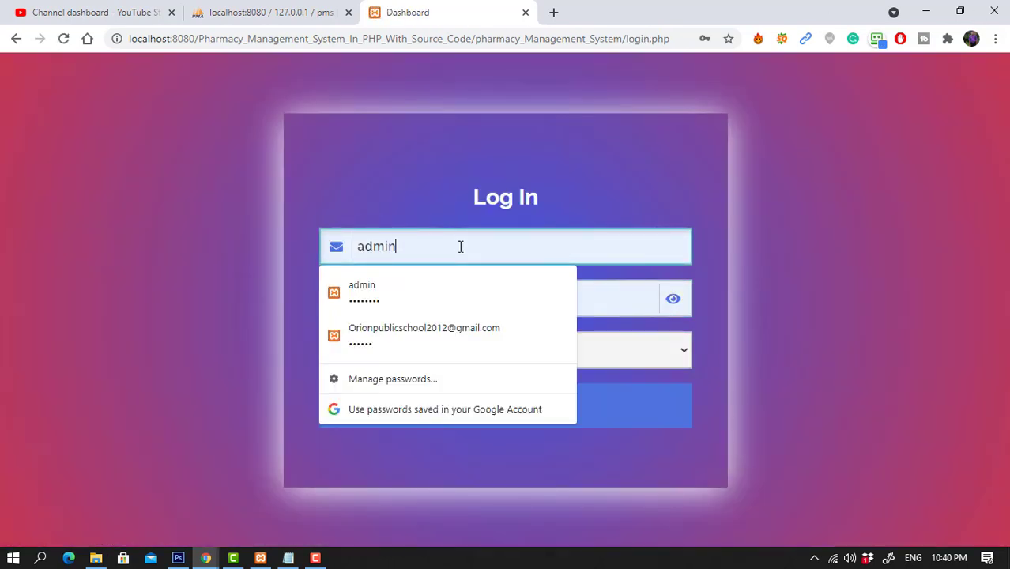
type("@gmail.com")
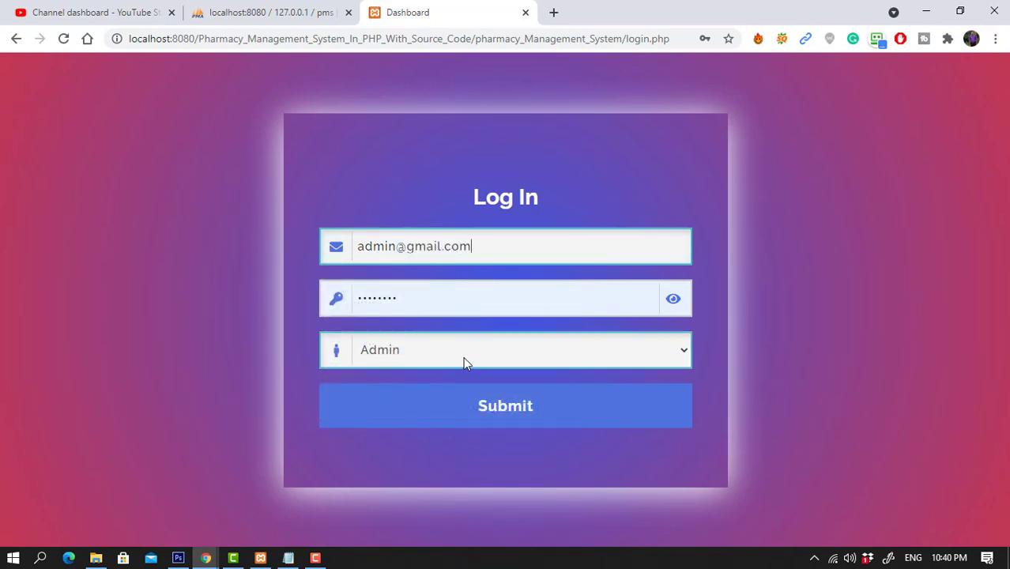
left_click(673, 299)
left_click(671, 348)
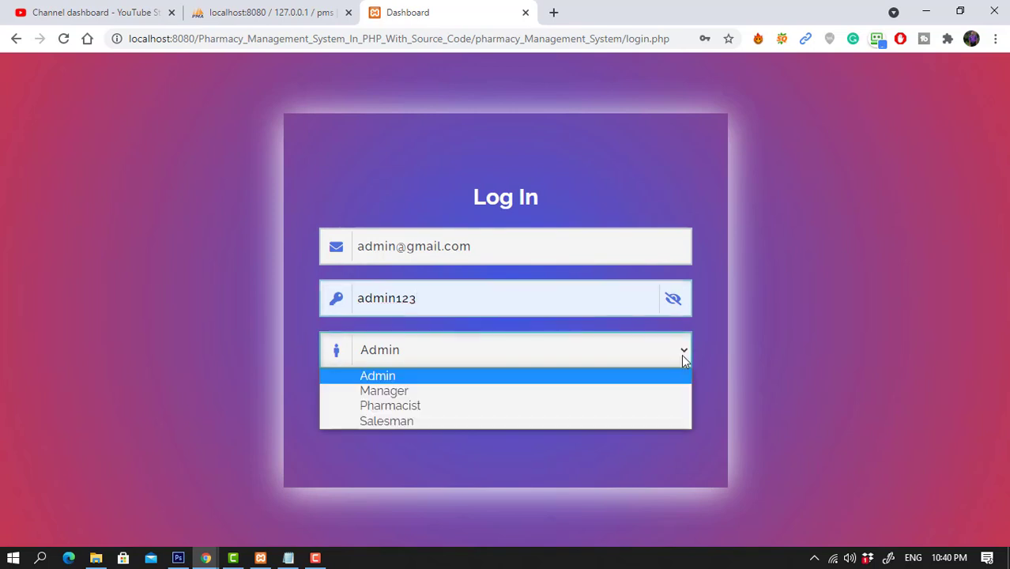
left_click(427, 407)
left_click(500, 406)
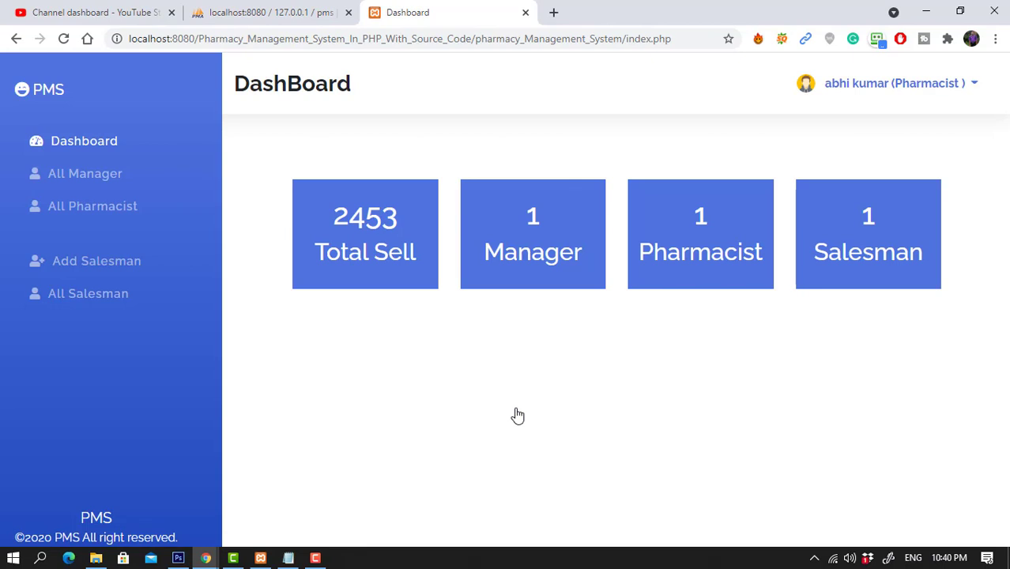
View the All Manager list, then the All Pharmacist list showing one entry.
left_click(95, 179)
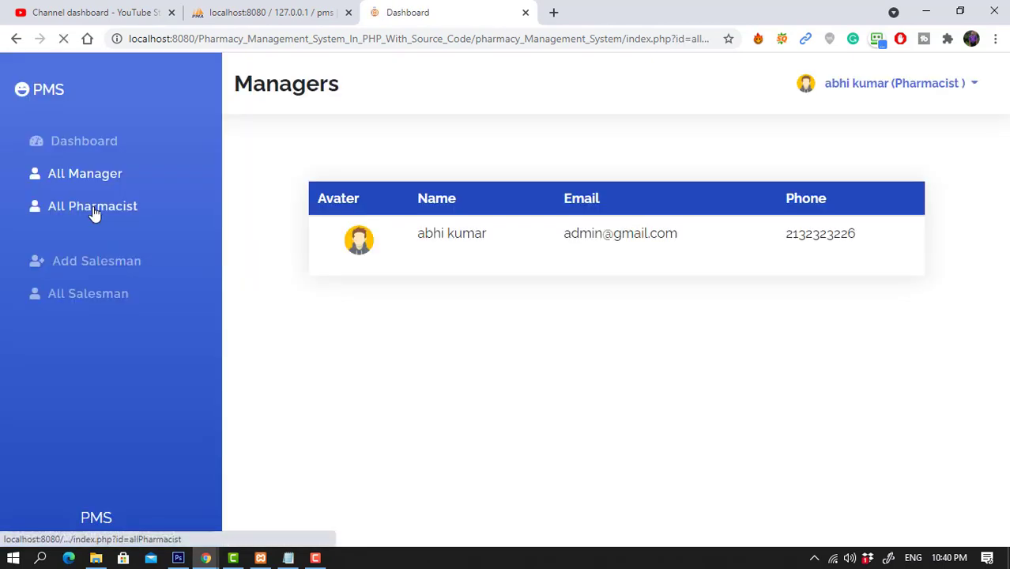
left_click(92, 207)
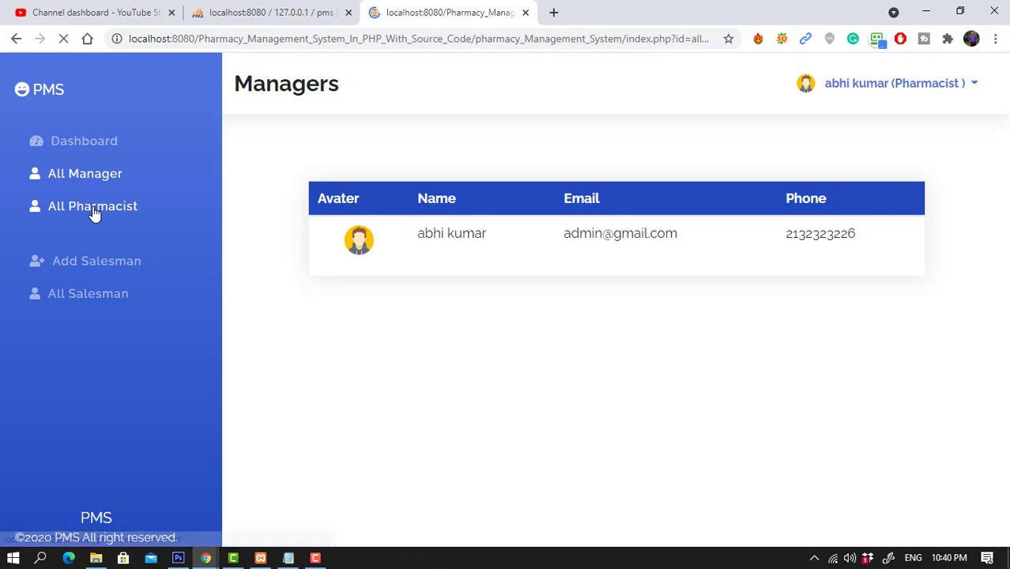
left_click(976, 84)
Log out of the pharmacist account, complete the Gmail email, and sign in as Salesman.
left_click(856, 166)
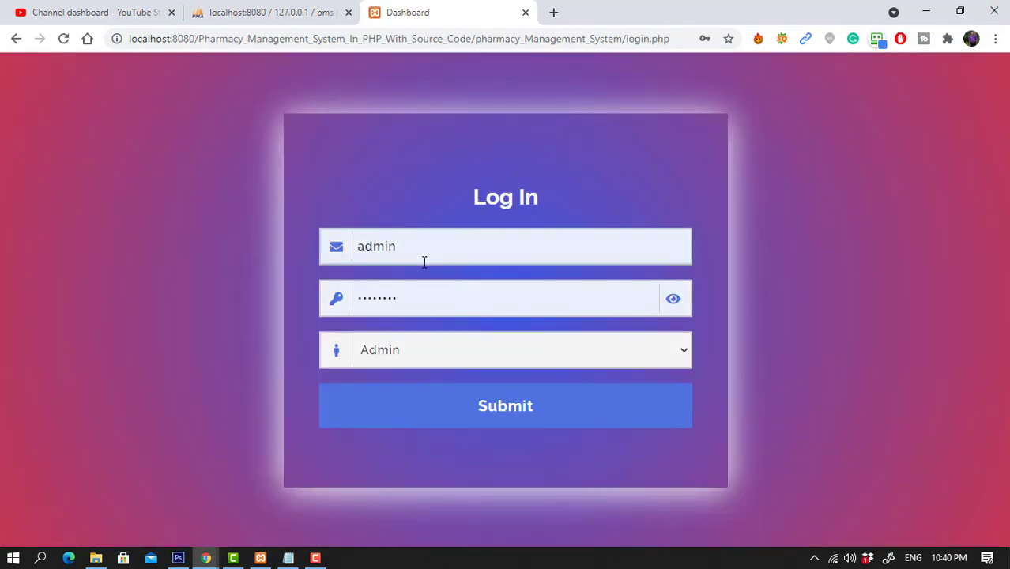
left_click(432, 248)
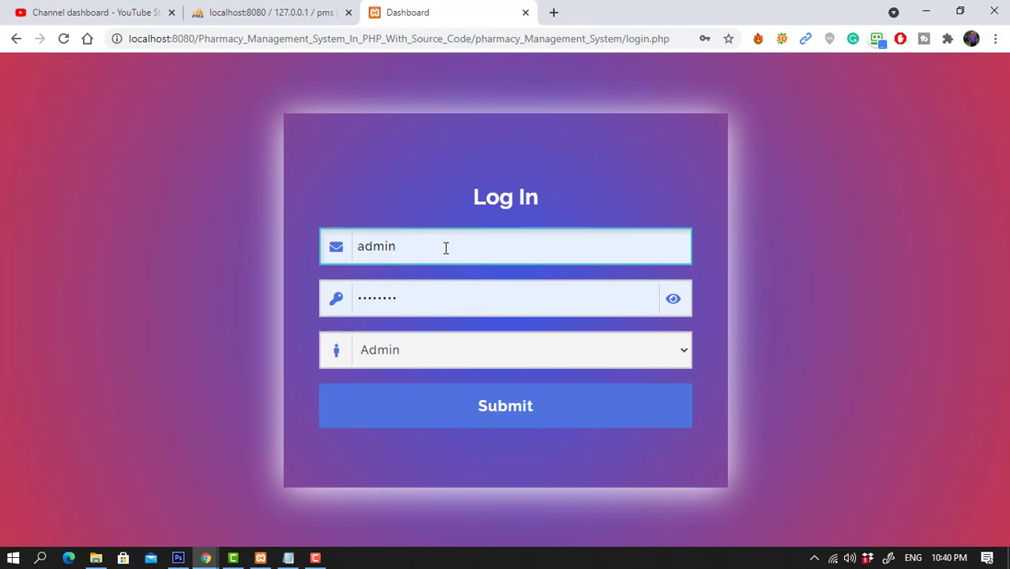
type("@gmail.com")
key("Tab")
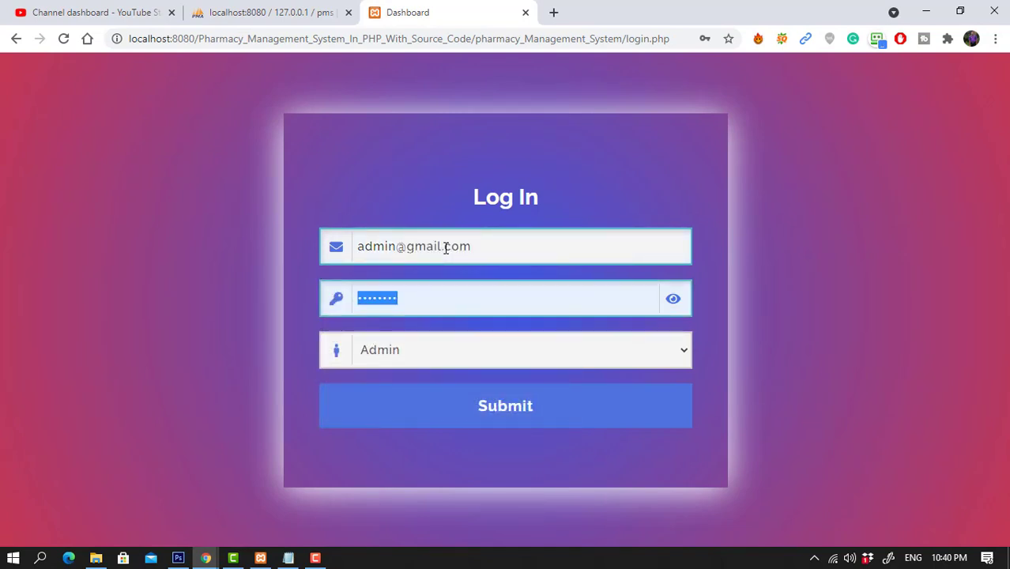
key("Tab")
left_click(454, 353)
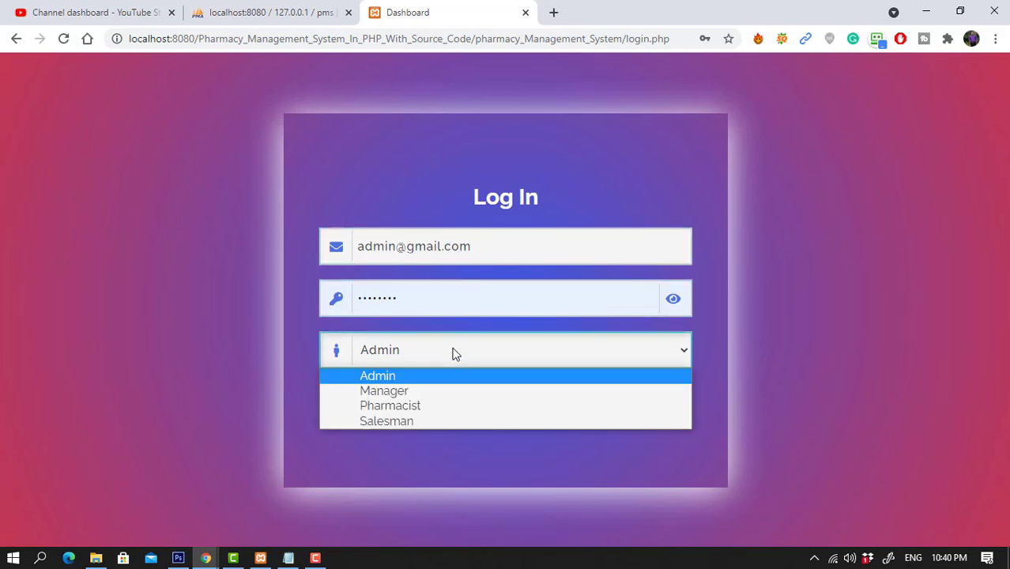
left_click(406, 421)
left_click(468, 407)
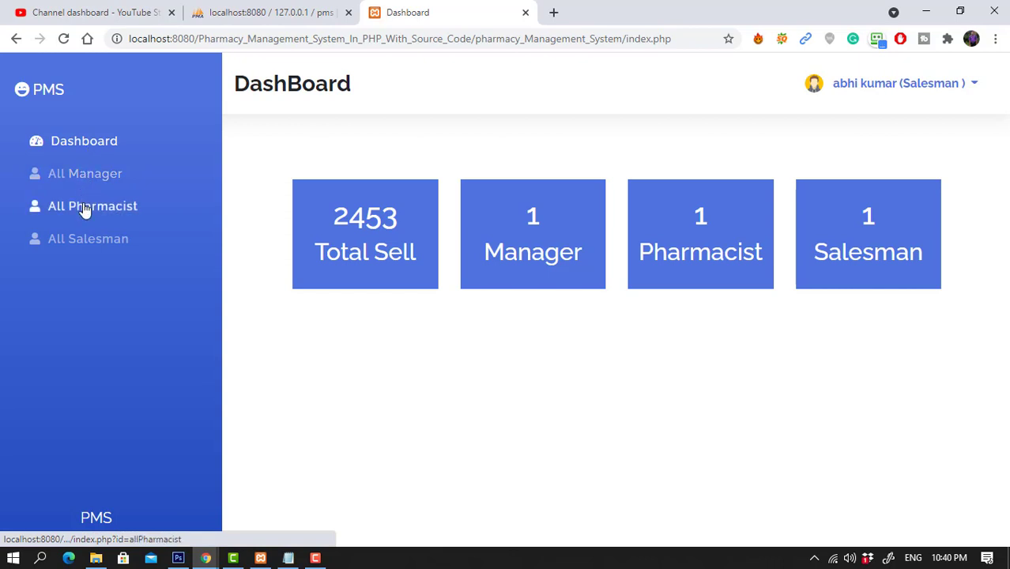
Check the All Pharmacist and All Salesman lists, then return to the Salesman dashboard.
left_click(83, 206)
left_click(89, 243)
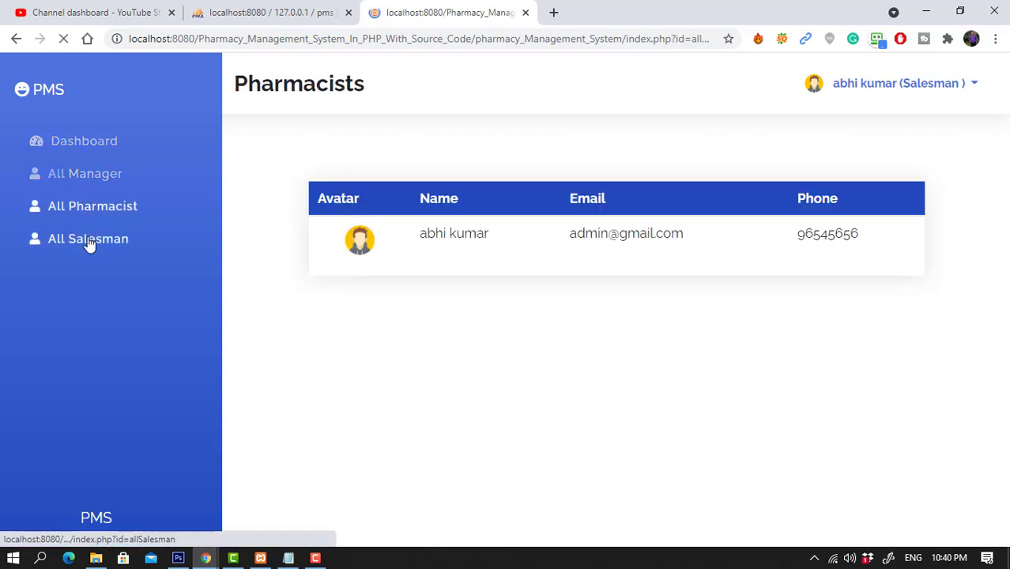
left_click(102, 151)
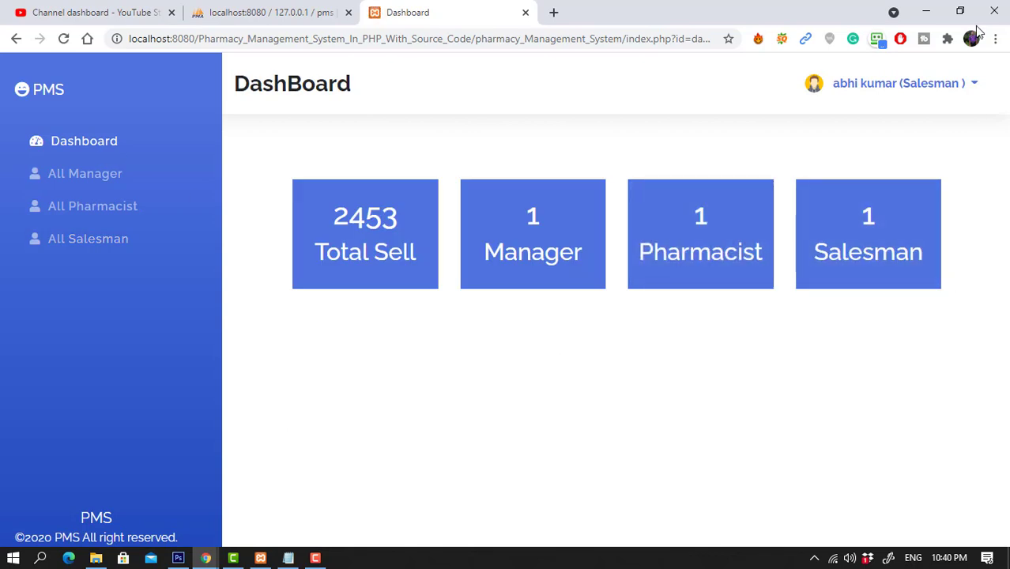
left_click(973, 87)
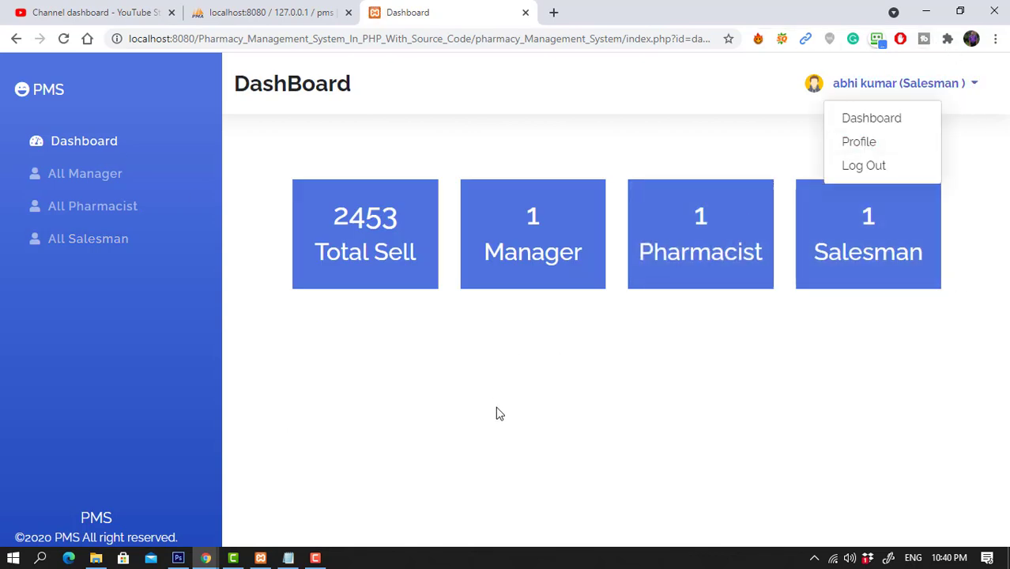
left_click(507, 426)
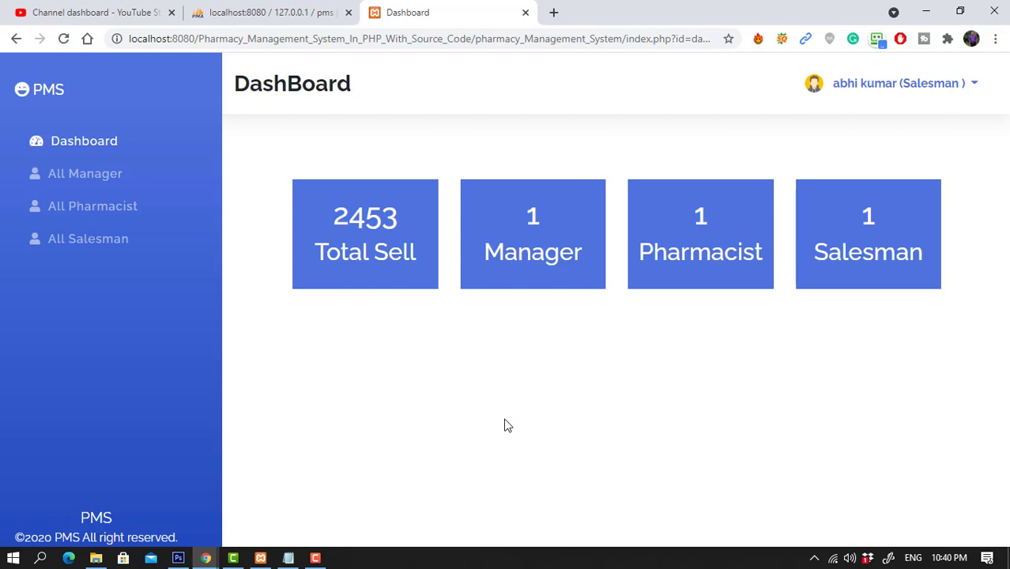